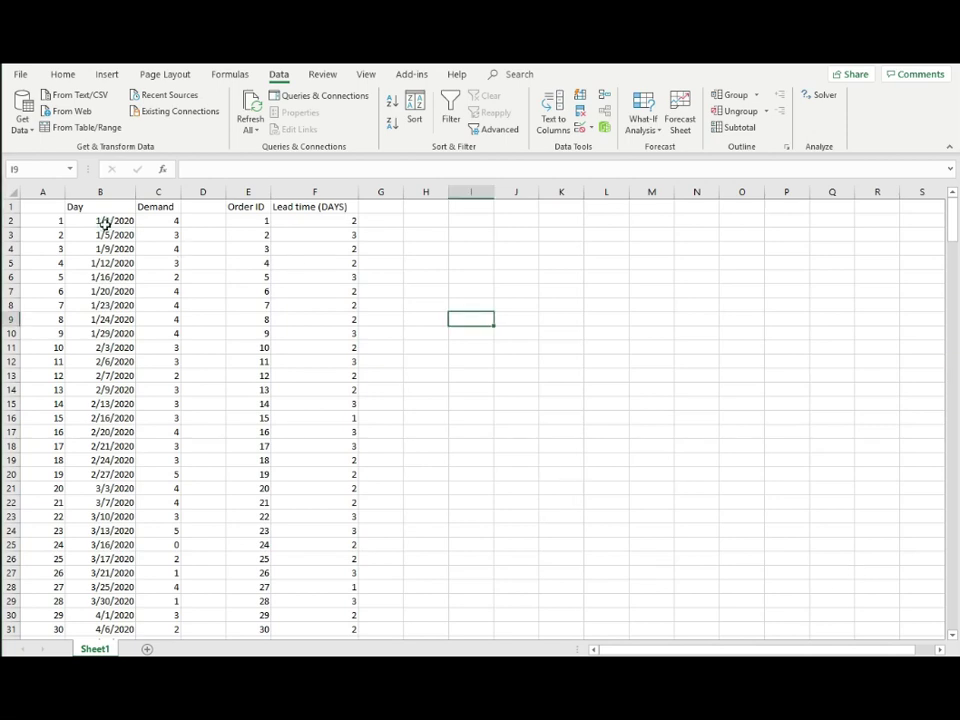
# Examine the Day and Demand records in columns A to C, from the first row down to the last
pyautogui.scroll(-12, 107, 302)
pyautogui.click(58, 347)
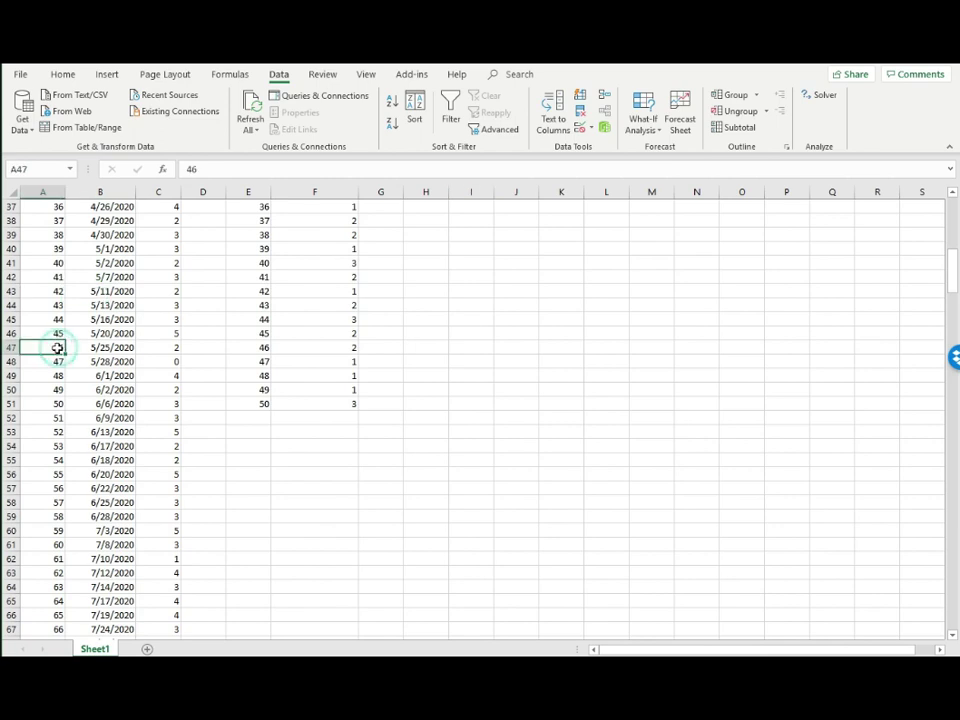
pyautogui.hotkey('ctrl', 'Down')
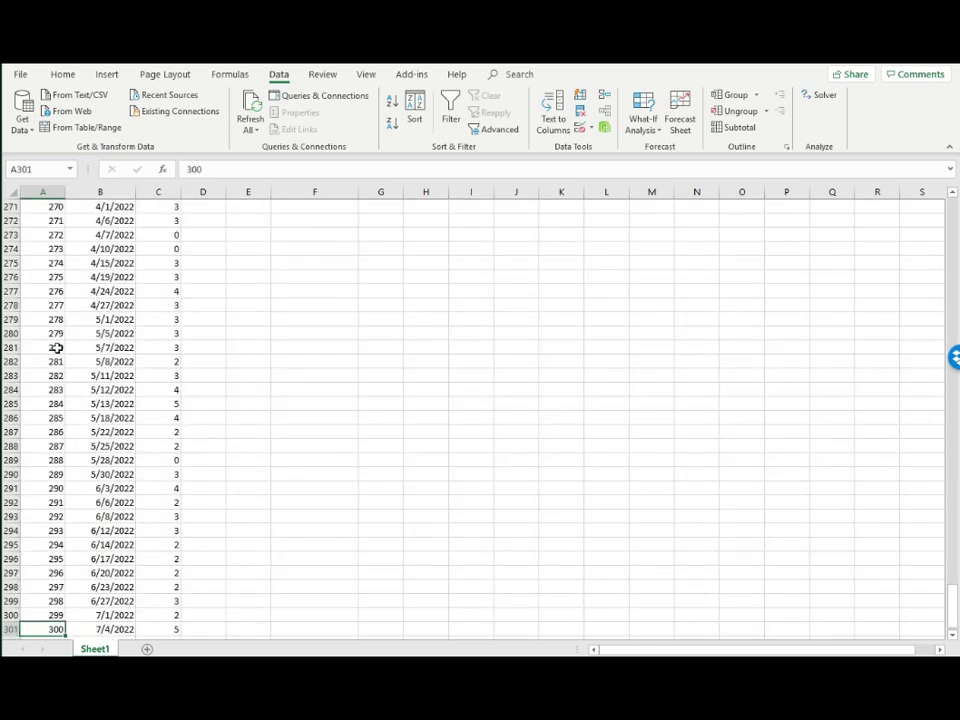
pyautogui.hotkey('ctrl', 'Up')
pyautogui.click(120, 233)
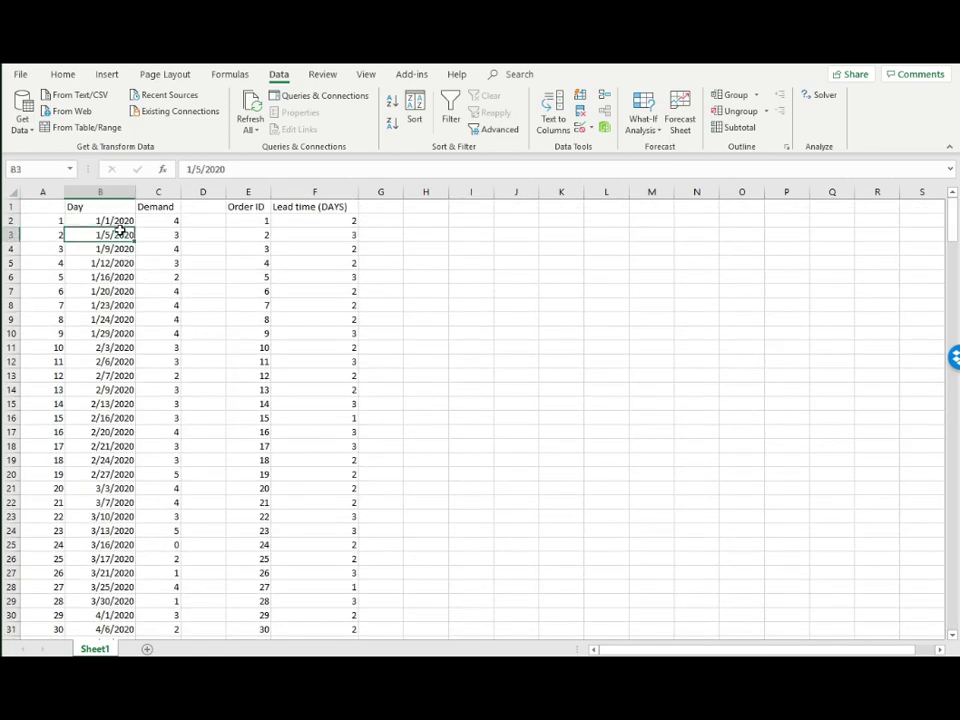
pyautogui.moveTo(120, 233); pyautogui.dragTo(104, 333)
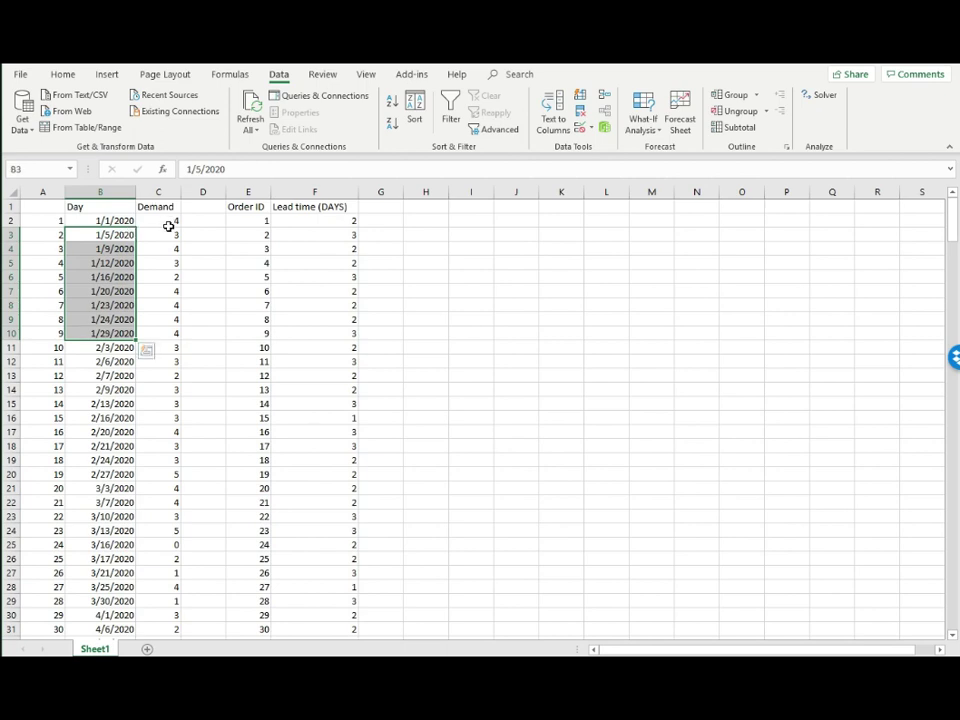
pyautogui.moveTo(168, 226); pyautogui.dragTo(141, 374)
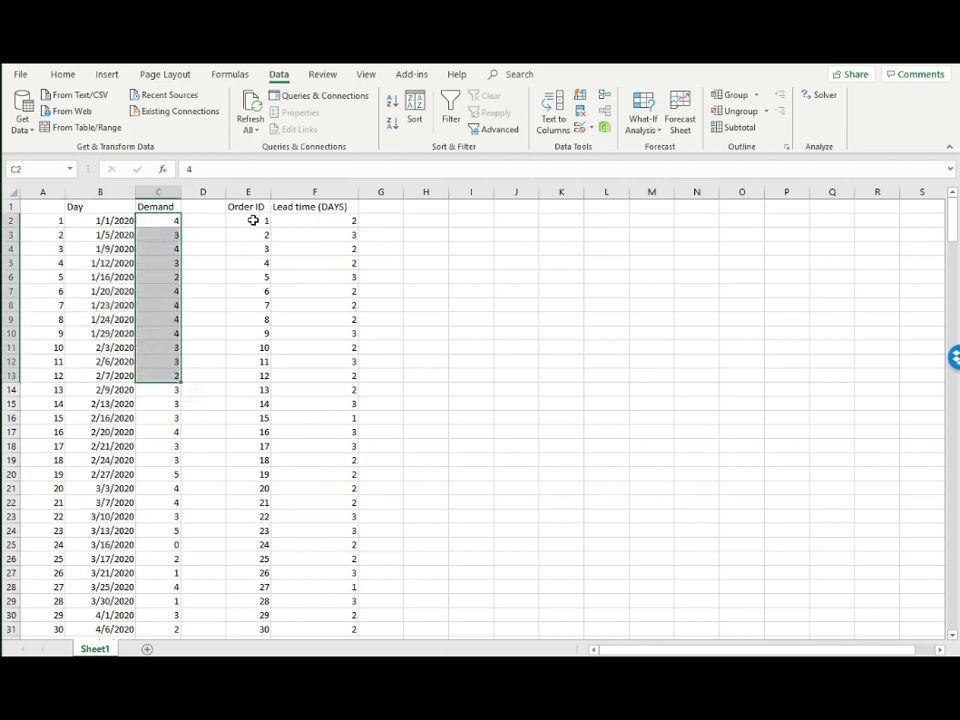
# Examine the Order ID and Lead time (DAYS) records to their last row and compare them with the demand data
pyautogui.moveTo(302, 226); pyautogui.dragTo(302, 333)
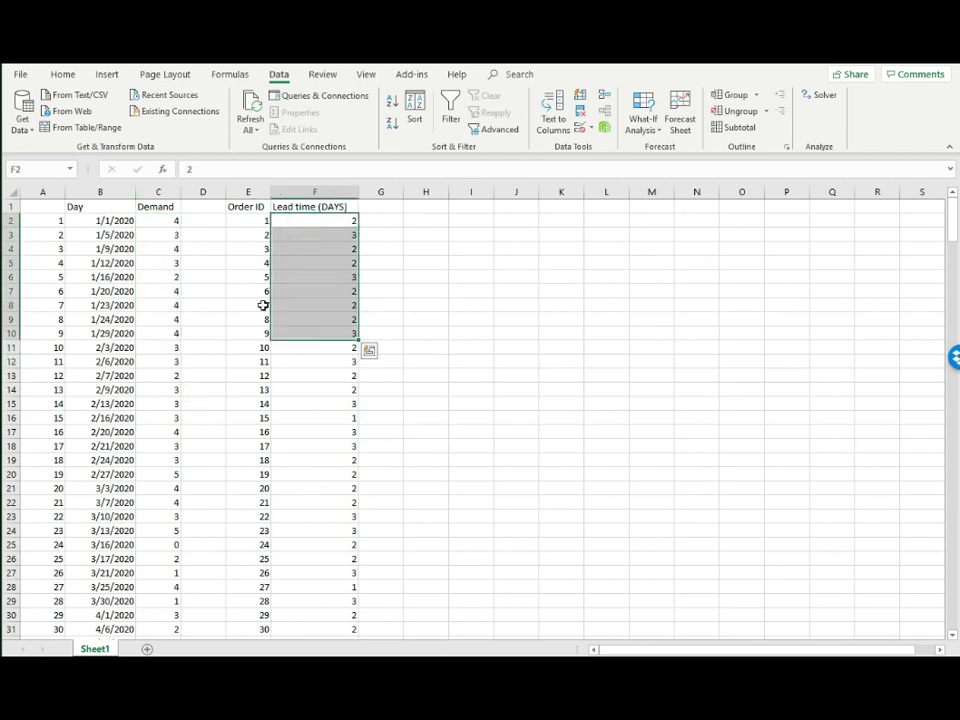
pyautogui.click(261, 304)
pyautogui.hotkey('ctrl', 'Down')
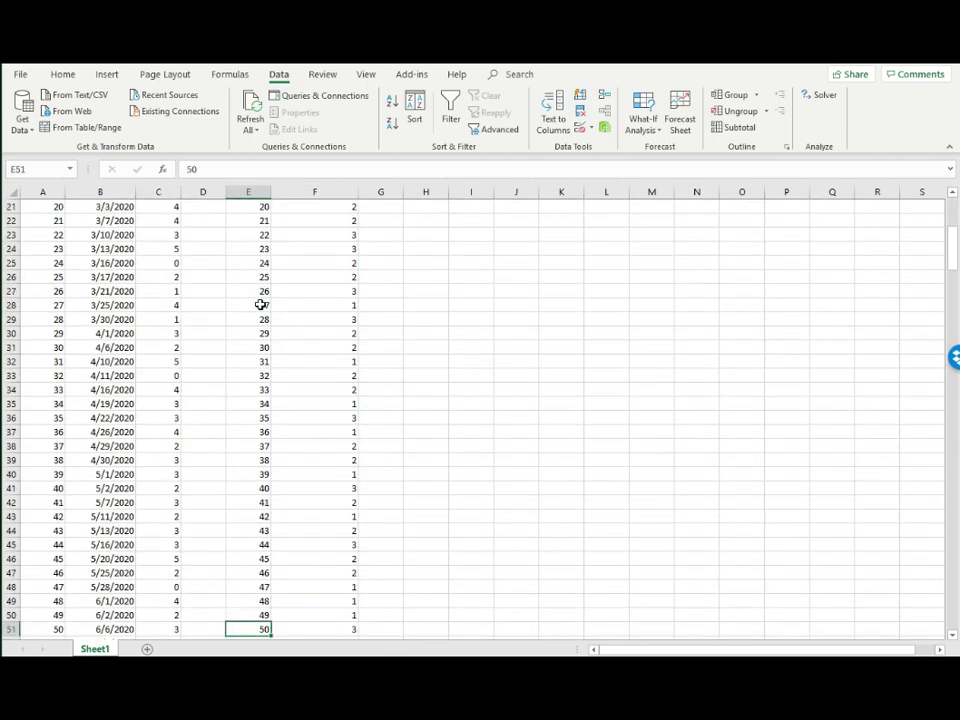
pyautogui.scroll(-3, 283, 381)
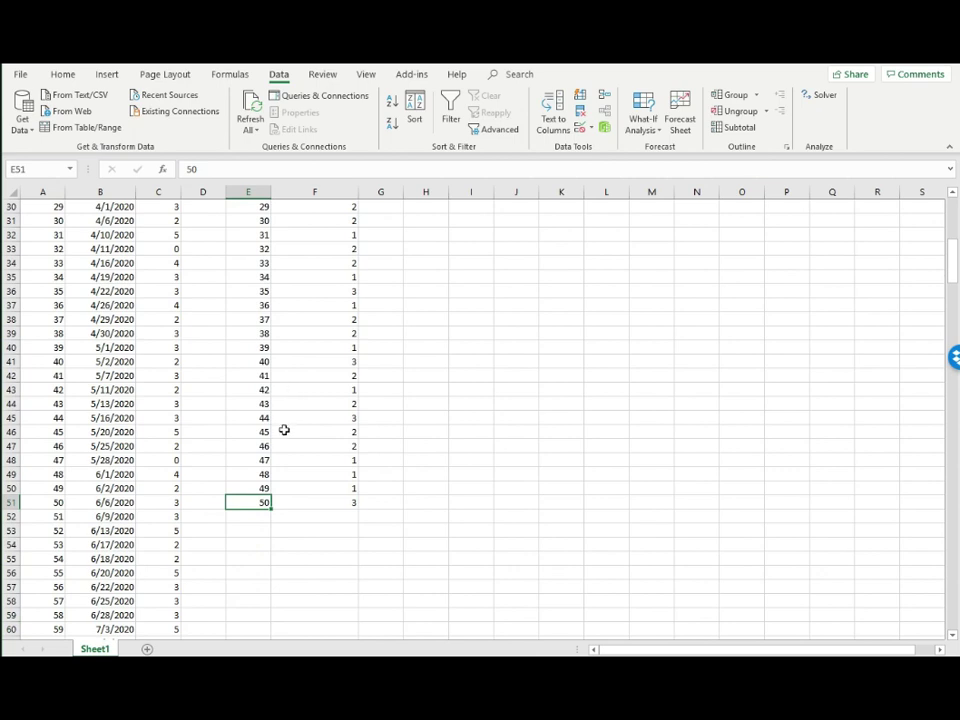
pyautogui.scroll(10, 283, 429)
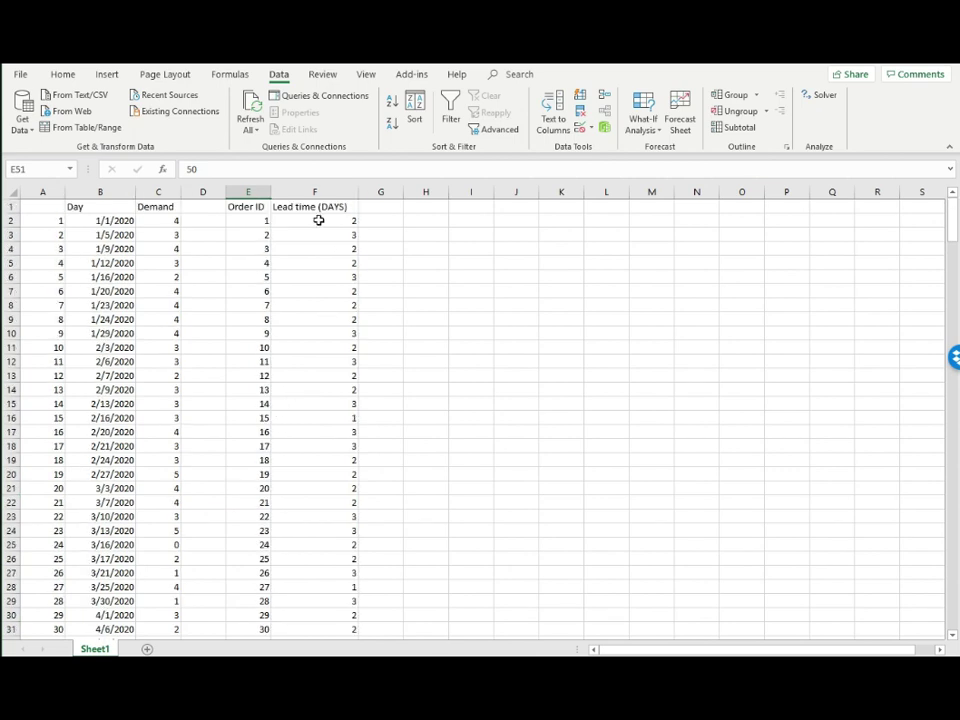
pyautogui.moveTo(318, 222); pyautogui.dragTo(320, 500)
pyautogui.click(321, 305)
pyautogui.click(407, 303)
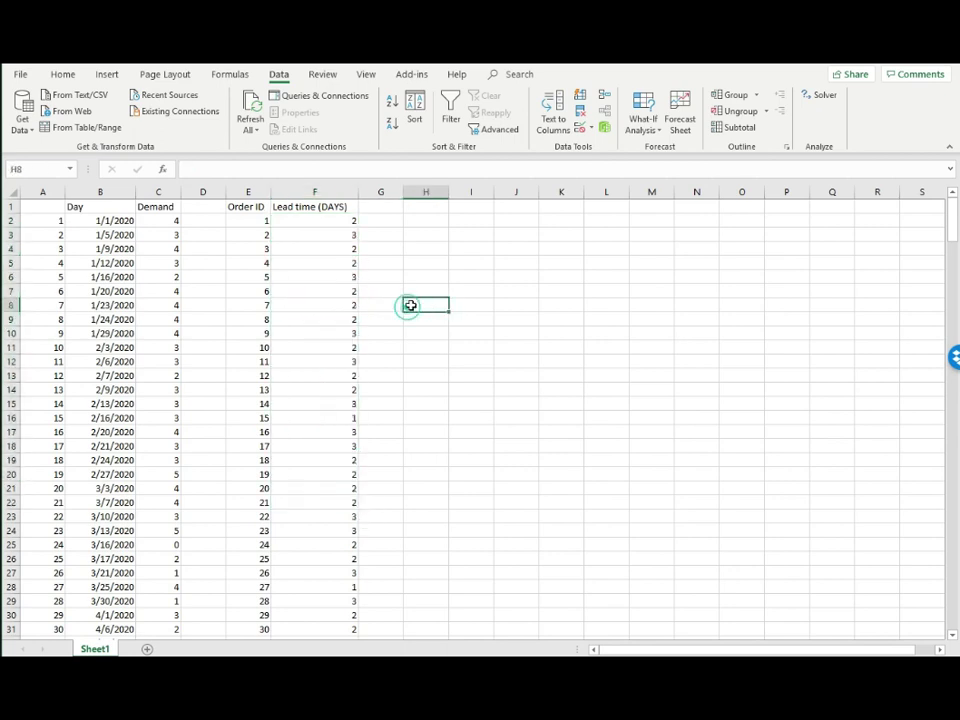
pyautogui.moveTo(107, 245); pyautogui.dragTo(105, 432)
pyautogui.moveTo(280, 262); pyautogui.dragTo(286, 441)
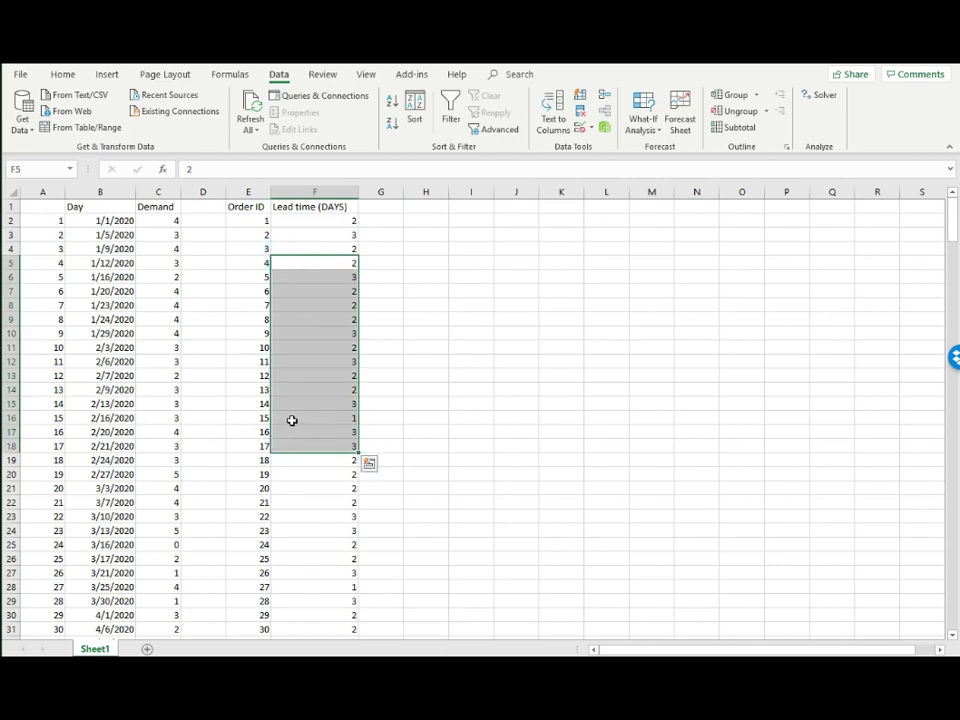
pyautogui.click(167, 206)
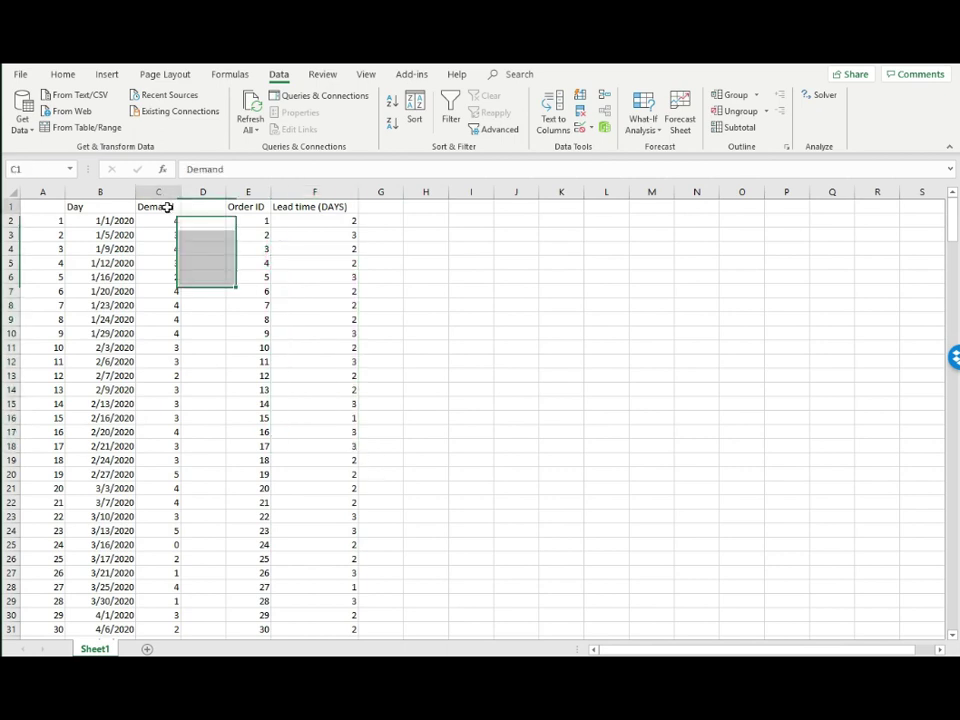
pyautogui.click(314, 206)
pyautogui.click(489, 247)
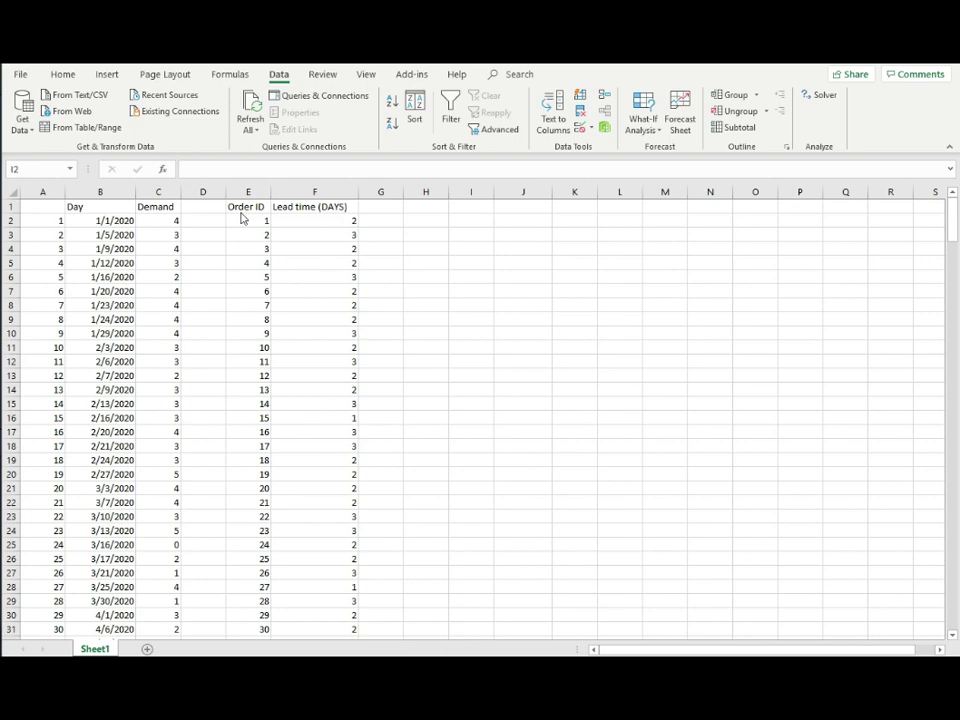
# Filter the Demand column temporarily to view its distinct values, leaving the list unchanged and removing the filter
pyautogui.click(159, 187)
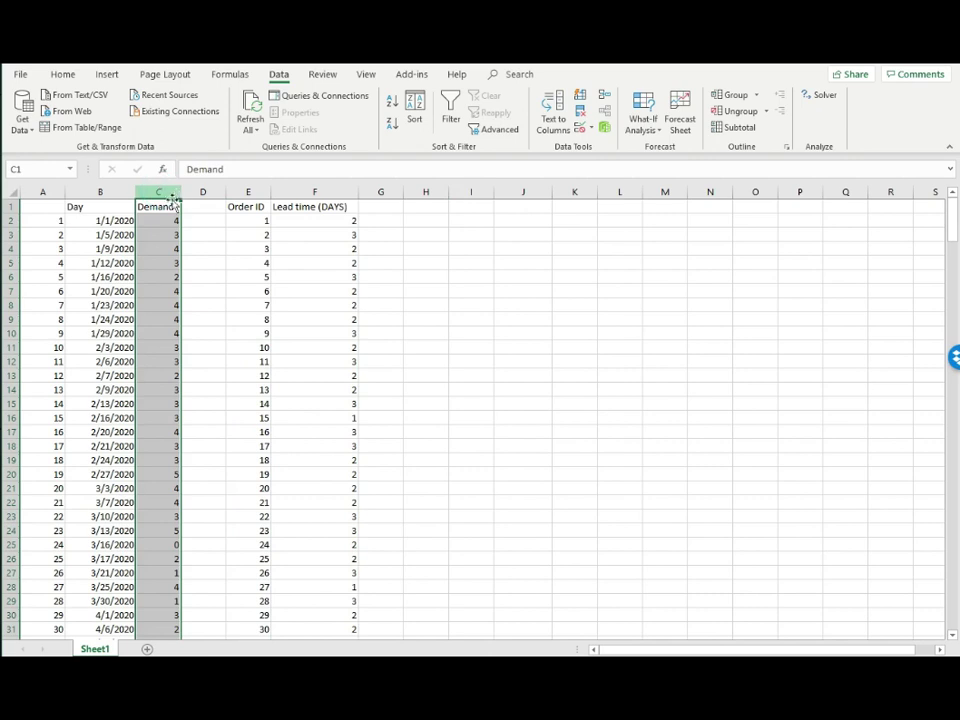
pyautogui.click(453, 102)
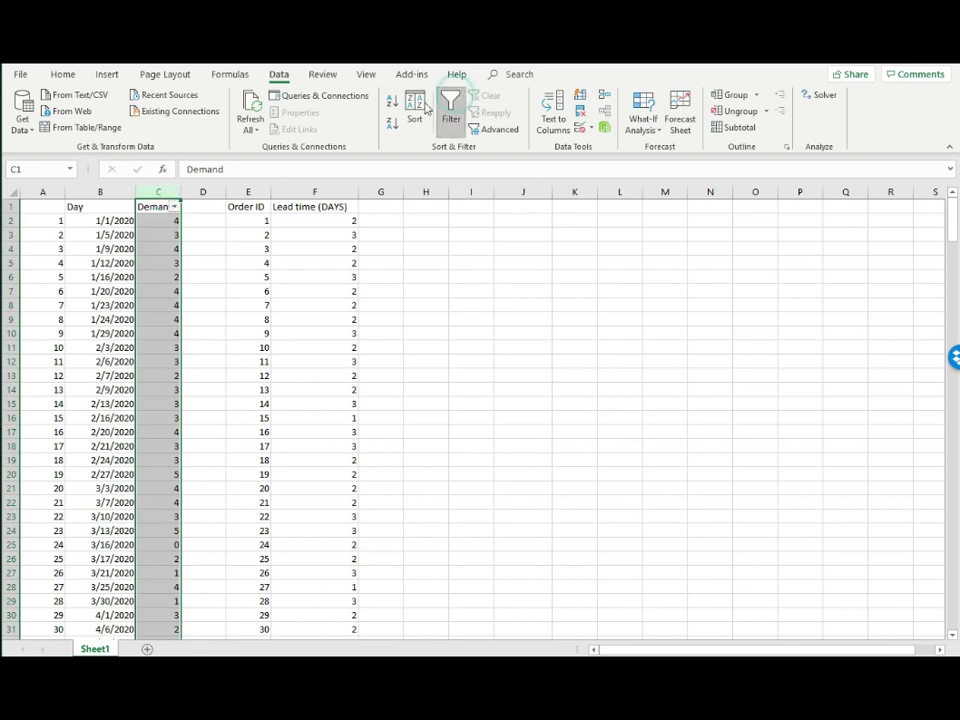
pyautogui.click(175, 207)
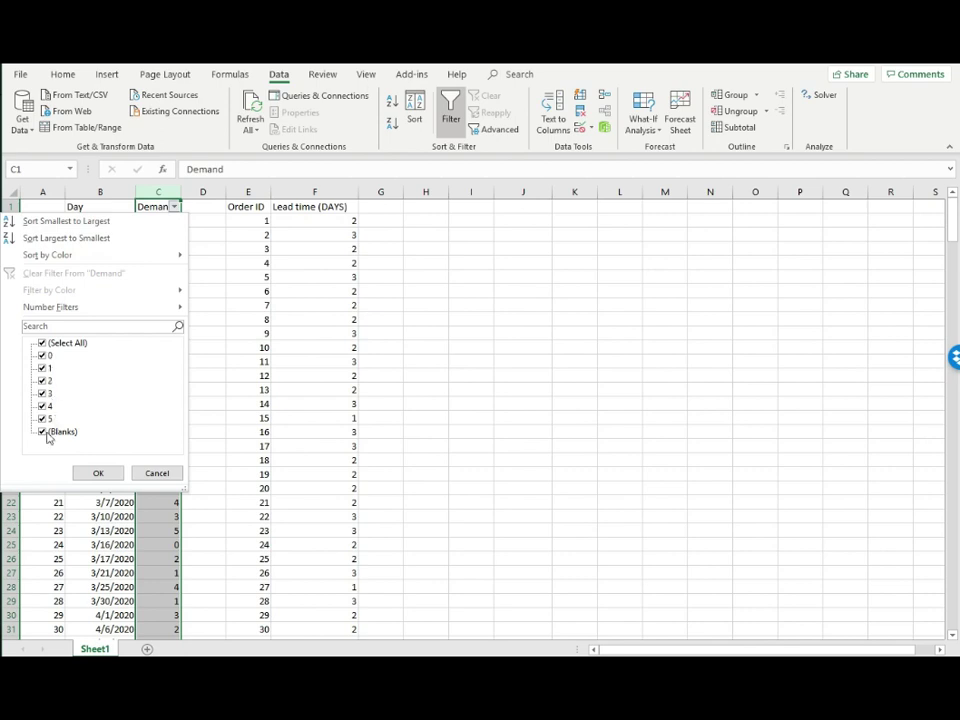
pyautogui.click(141, 474)
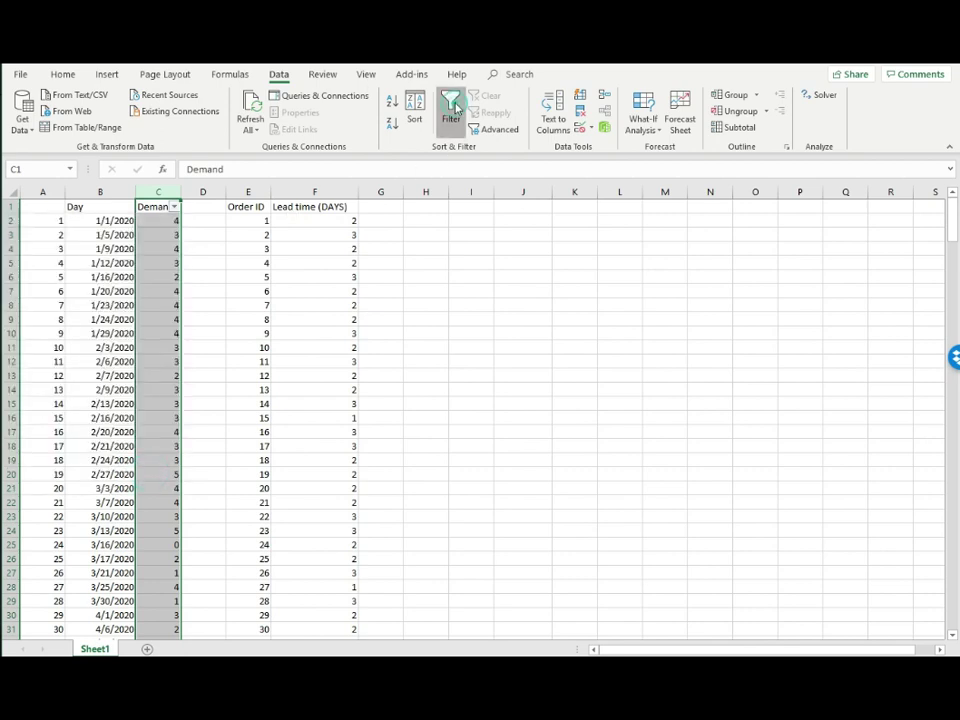
pyautogui.click(454, 108)
# Enter the demand values 0, 1, 2, 3, 4 and 5 down cells H3 to H8
pyautogui.click(447, 235)
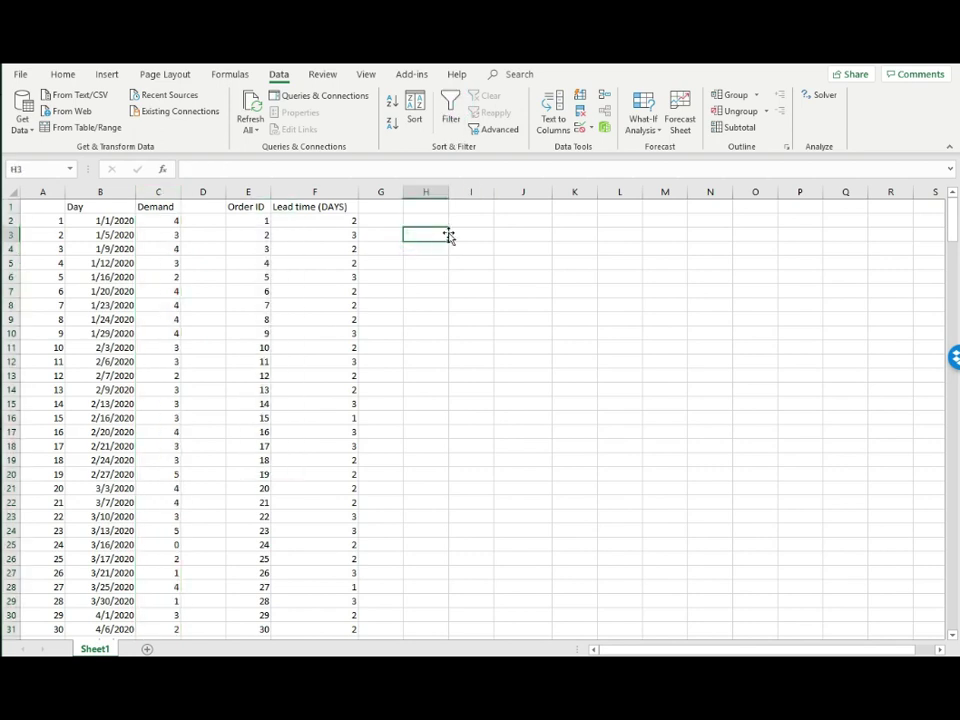
pyautogui.press('Down')
pyautogui.write('1')
pyautogui.press('Return')
pyautogui.write('2')
pyautogui.press('Return')
pyautogui.write('3')
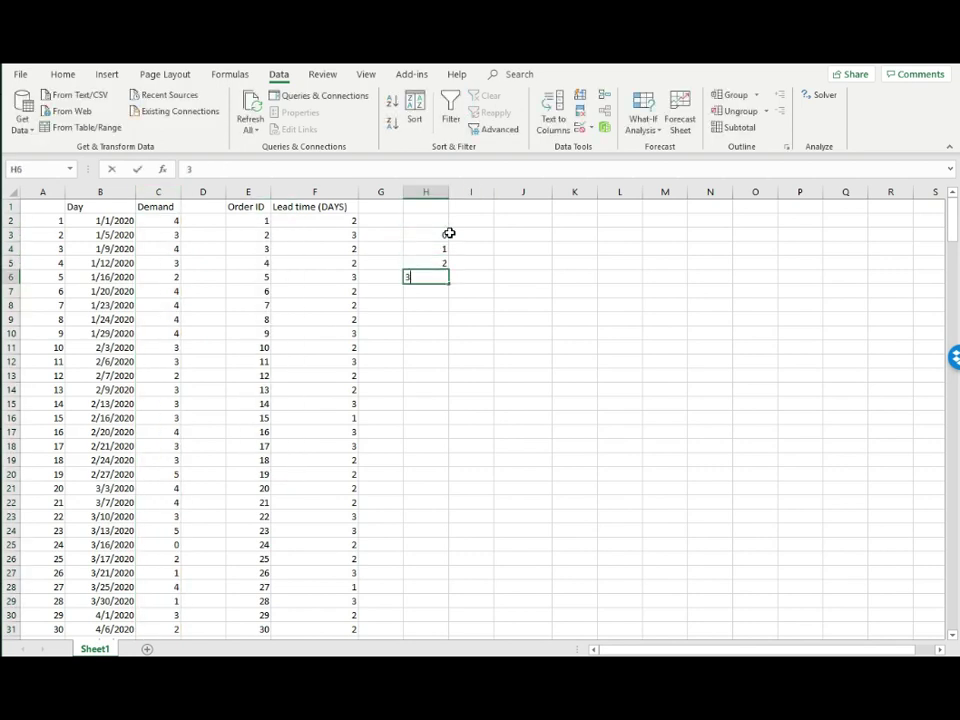
pyautogui.press('Return')
pyautogui.write('4')
pyautogui.press('Return')
pyautogui.write('5')
pyautogui.press('Return')
# Enter the heading "frequency" in I2 and widen column I to fit it
pyautogui.click(459, 238)
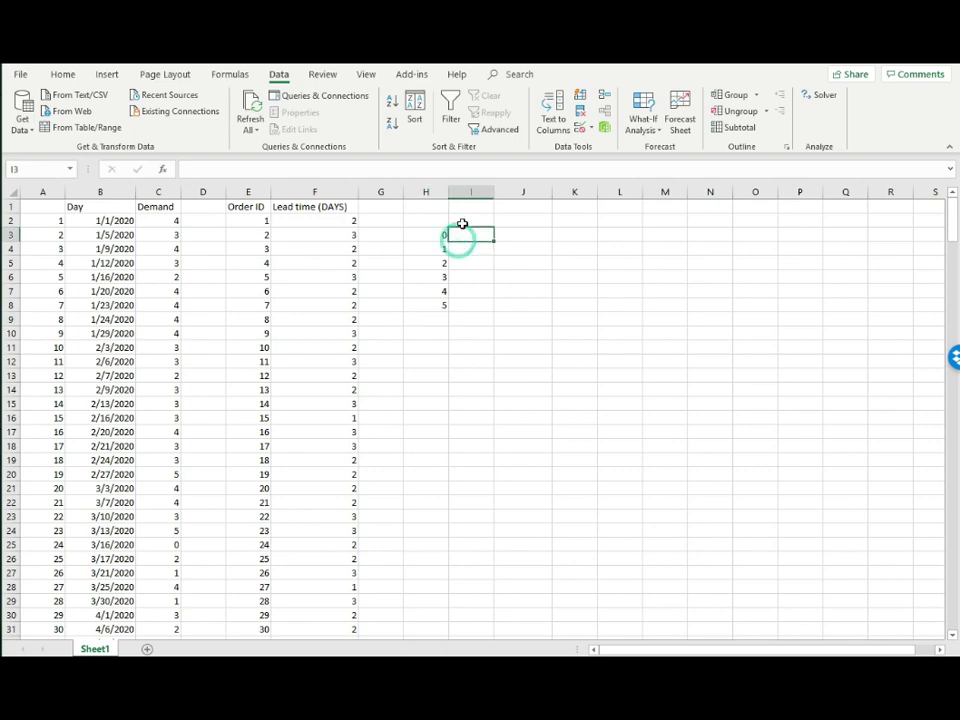
pyautogui.click(462, 223)
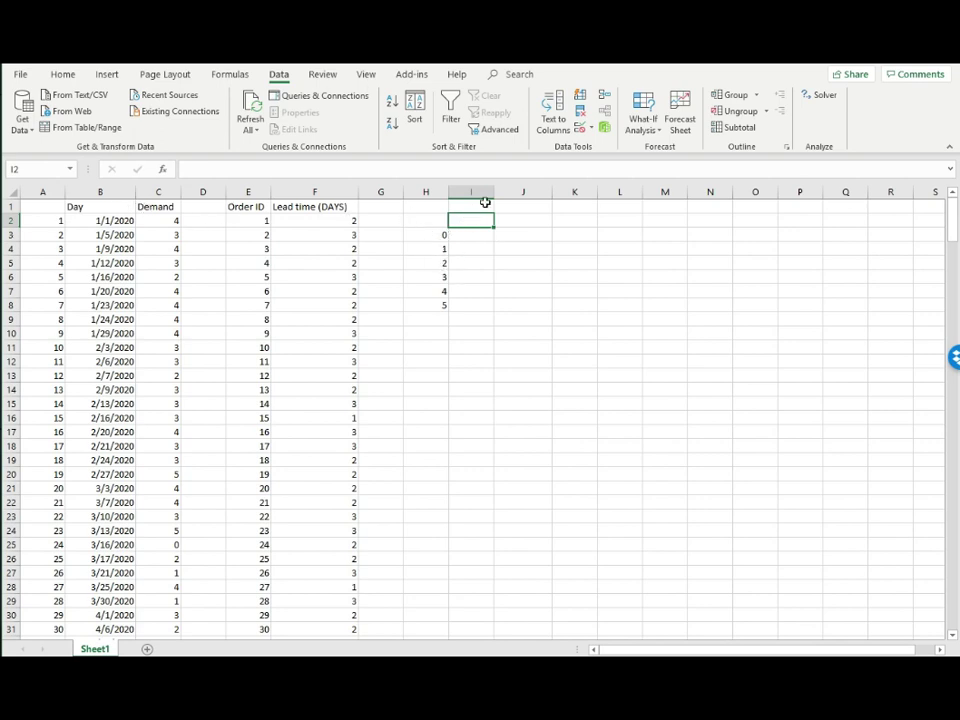
pyautogui.write('frequency')
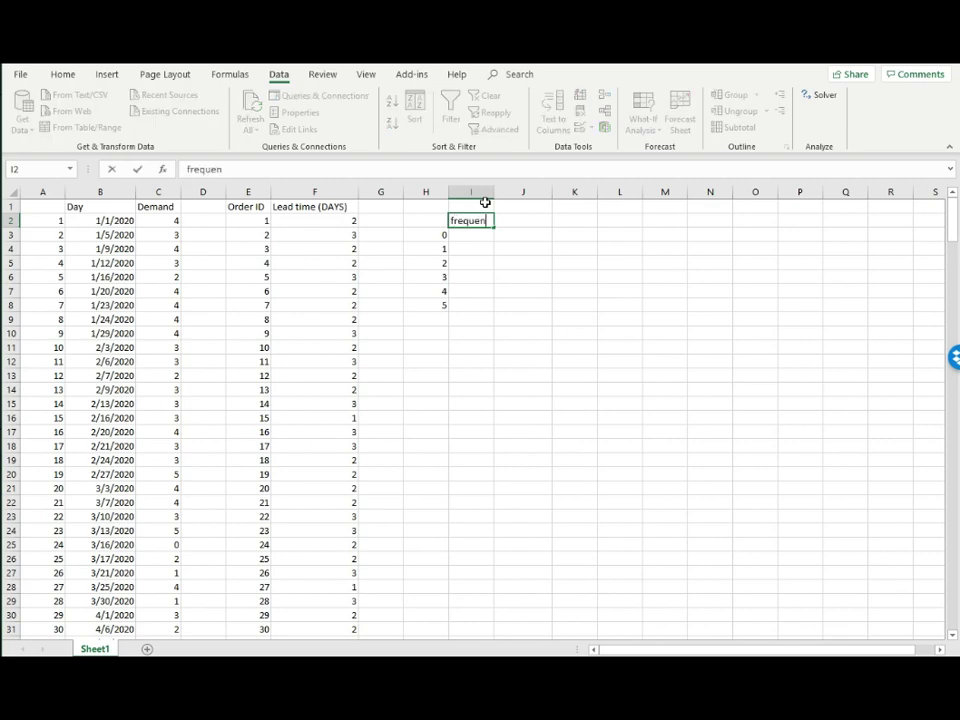
pyautogui.press('Return')
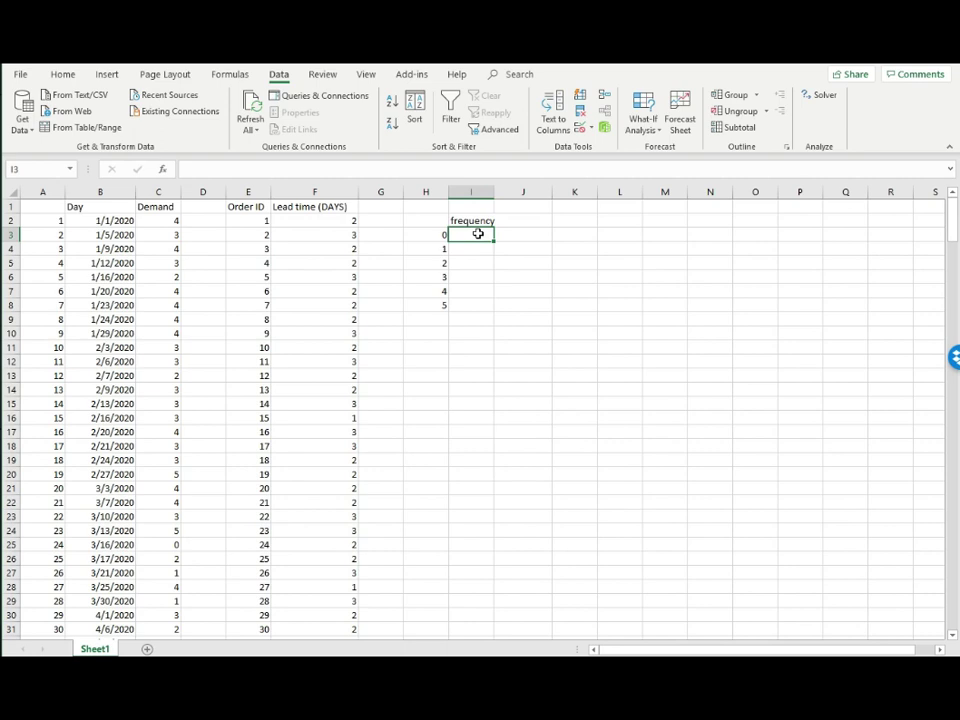
pyautogui.moveTo(495, 191); pyautogui.dragTo(509, 191)
# Fill I3:I8 with the array formula =FREQUENCY(C:C,H3:H8) to count how often each demand value occurs
pyautogui.moveTo(473, 233); pyautogui.dragTo(469, 306)
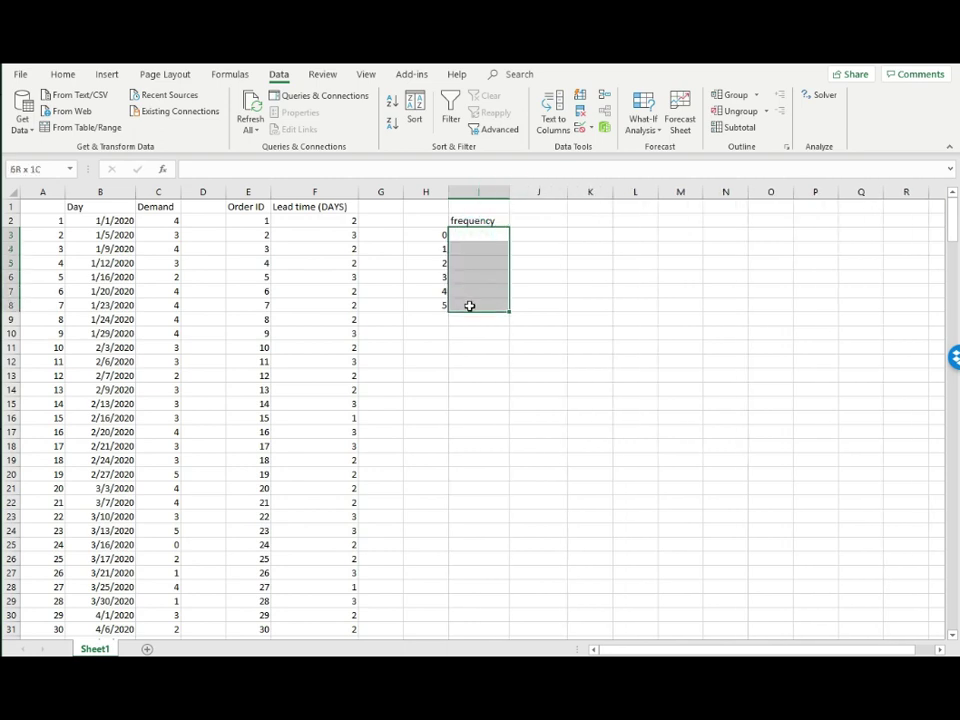
pyautogui.click(318, 168)
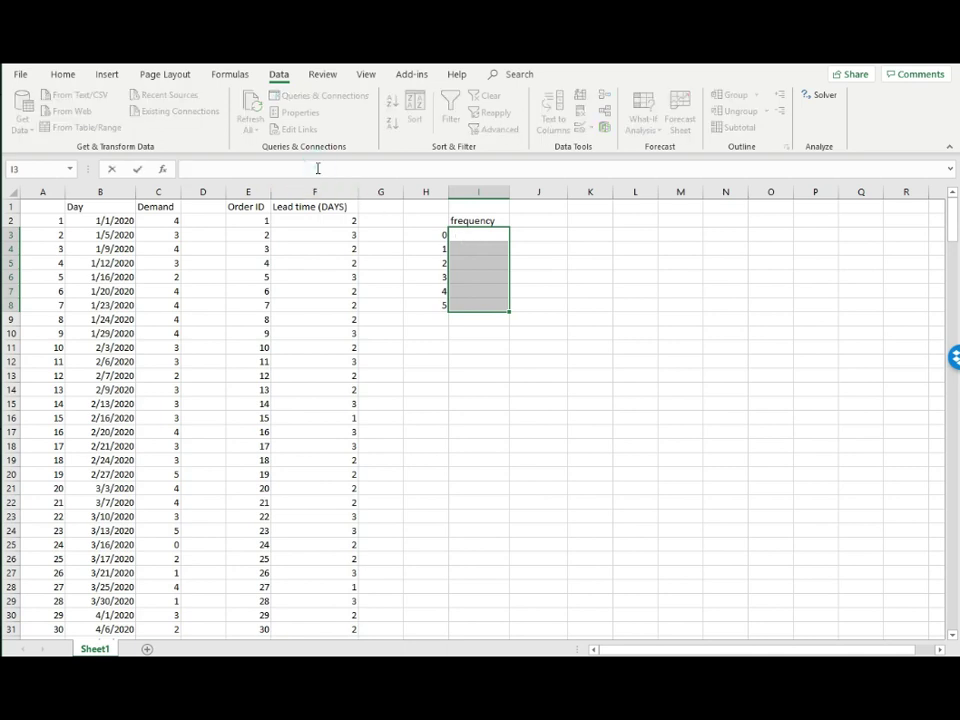
pyautogui.write('=frequency')
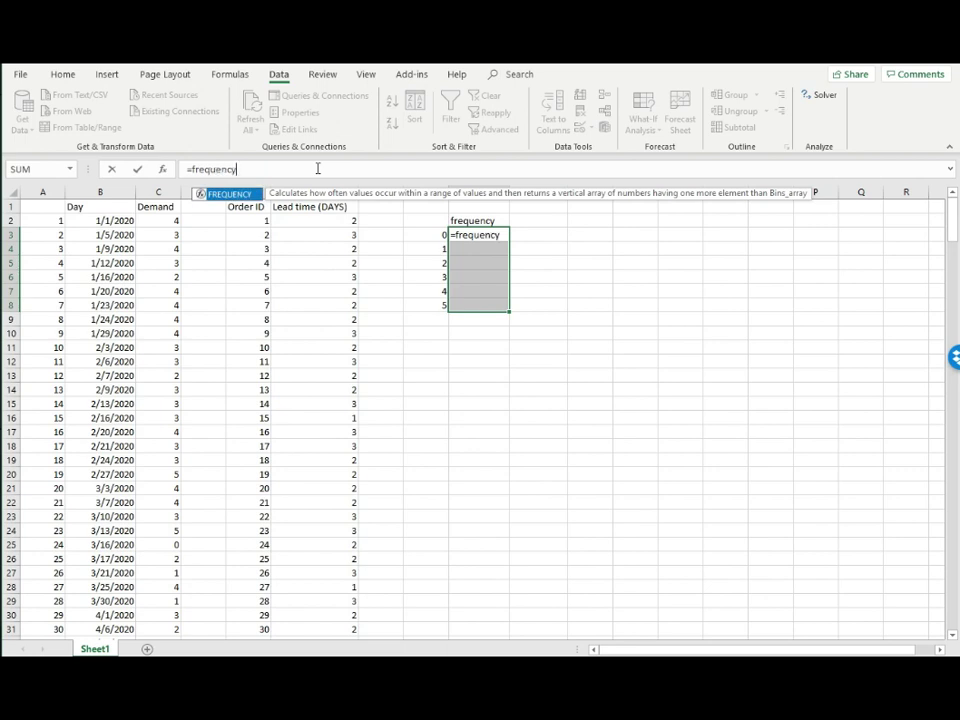
pyautogui.write('(')
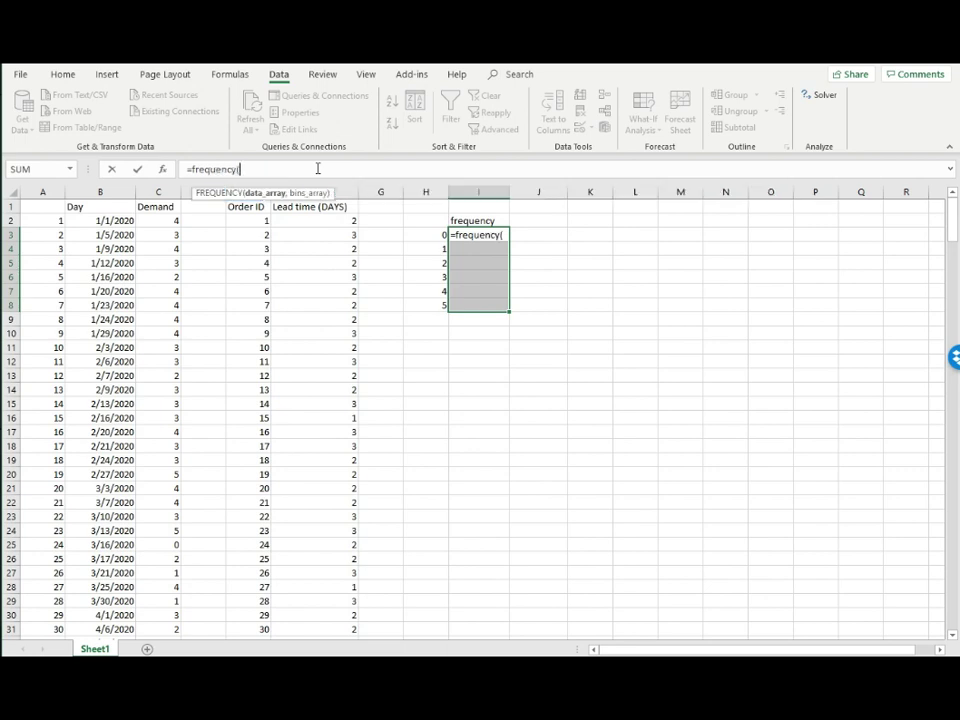
pyautogui.click(158, 190)
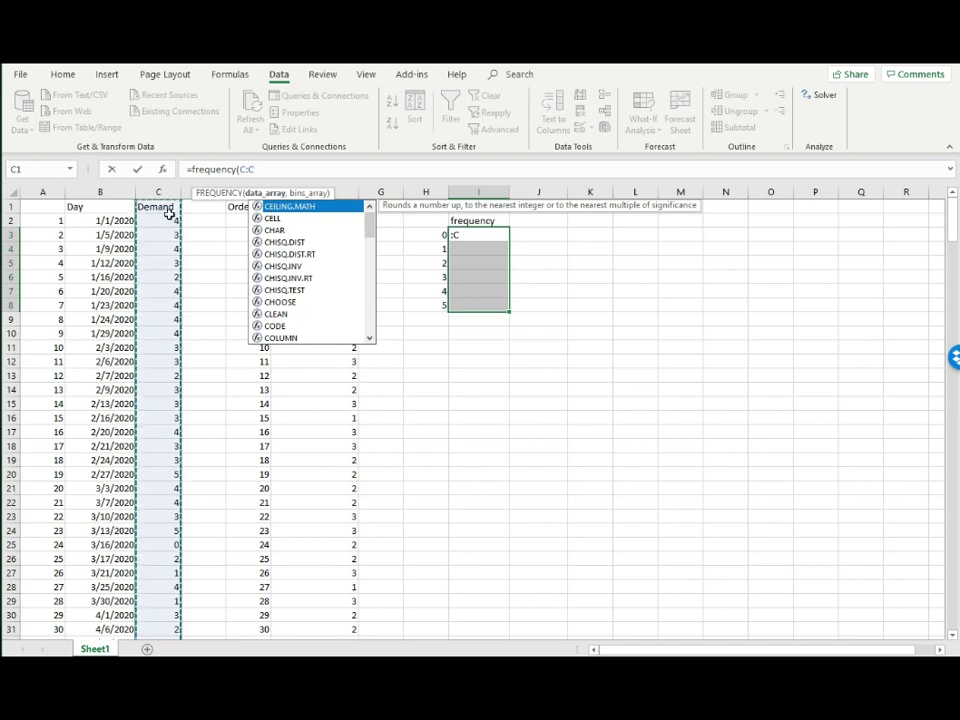
pyautogui.write(',')
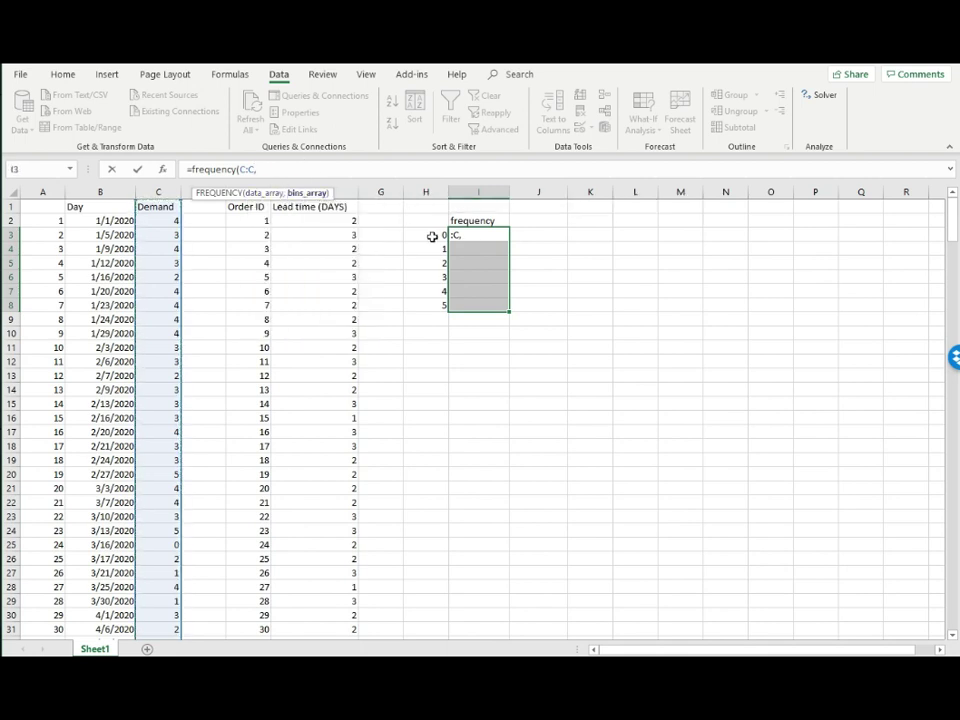
pyautogui.moveTo(432, 236); pyautogui.dragTo(435, 306)
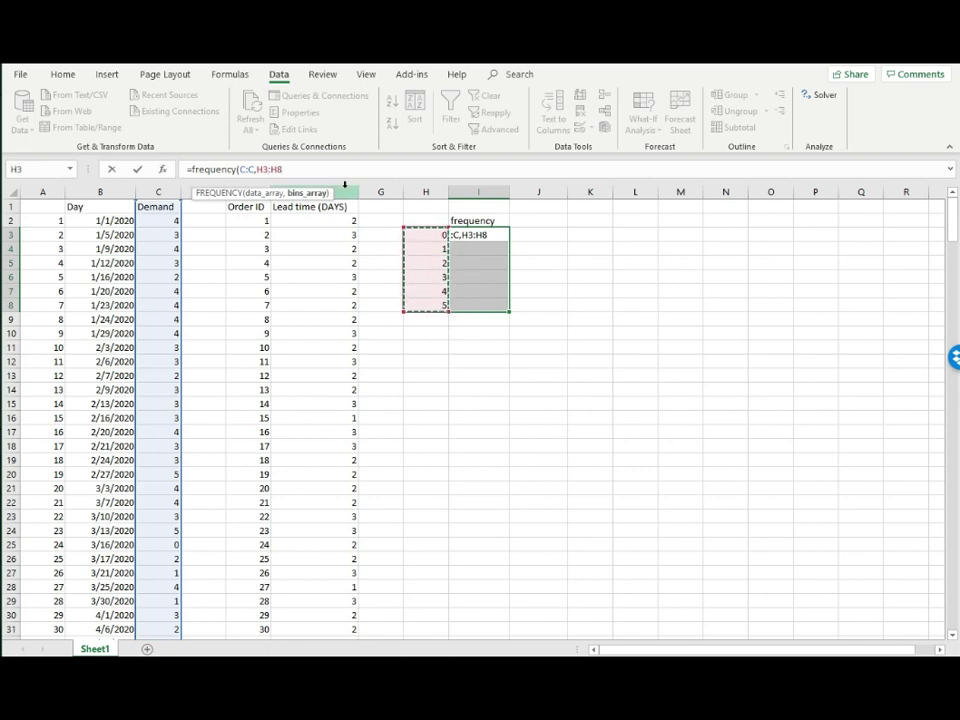
pyautogui.write(')')
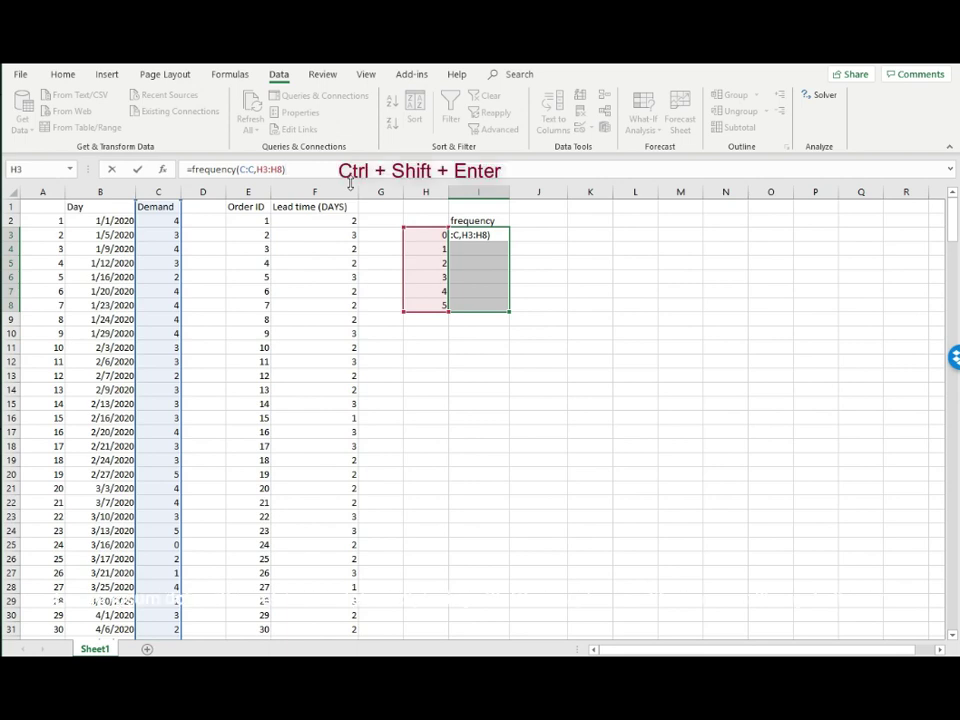
pyautogui.hotkey('ctrl', 'shift', 'Return')
pyautogui.click(551, 275)
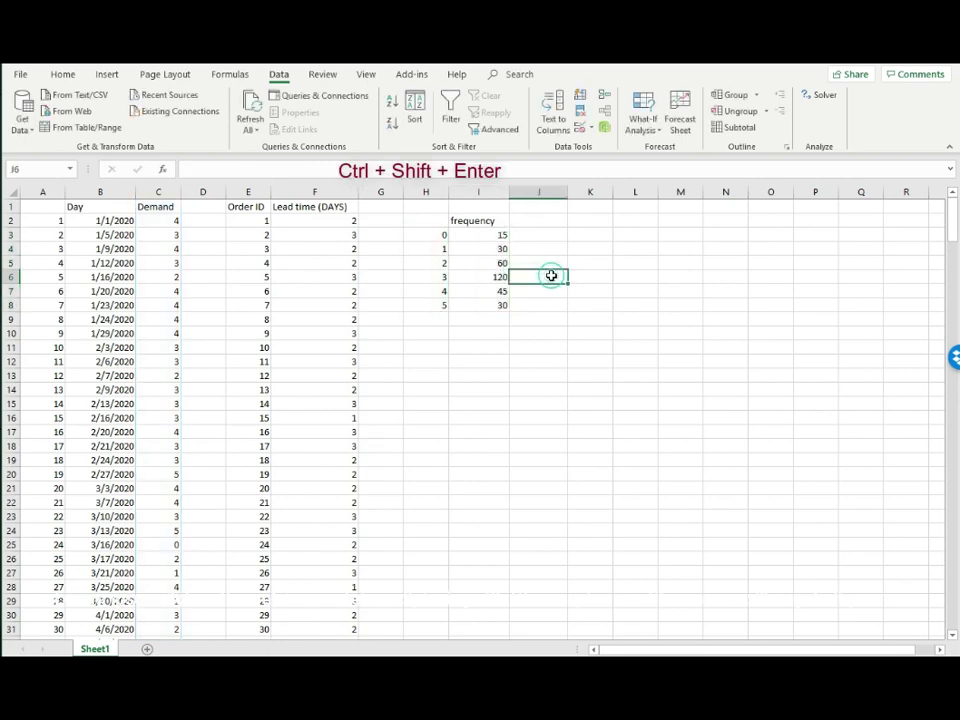
pyautogui.moveTo(501, 233); pyautogui.dragTo(494, 304)
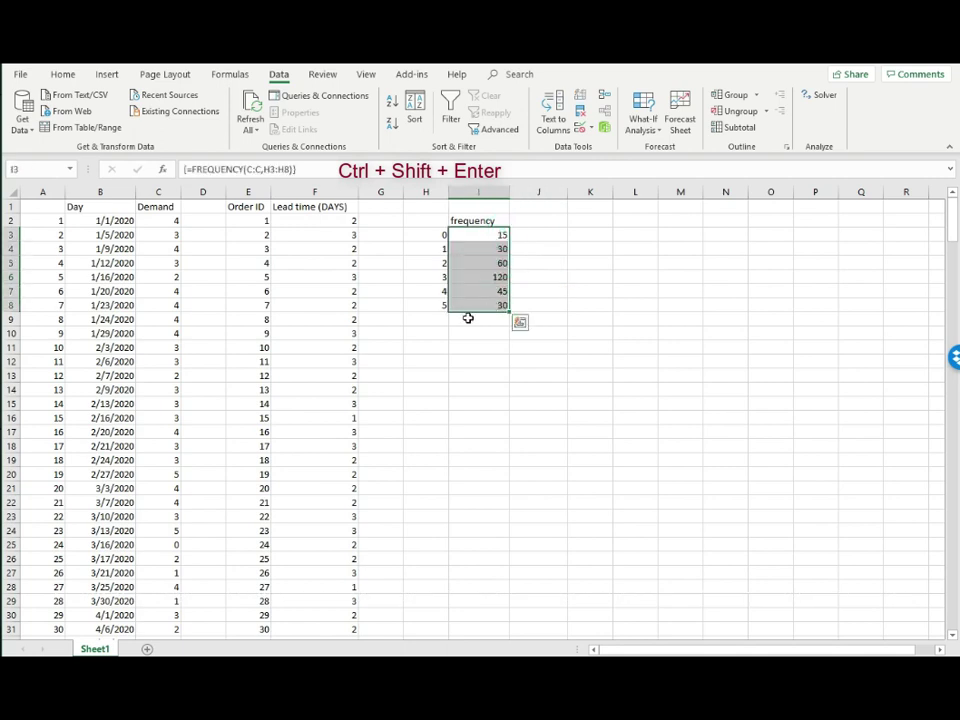
# Total the demand frequencies in I9 with the formula =SUM(I3:I8)
pyautogui.click(461, 320)
pyautogui.write('=')
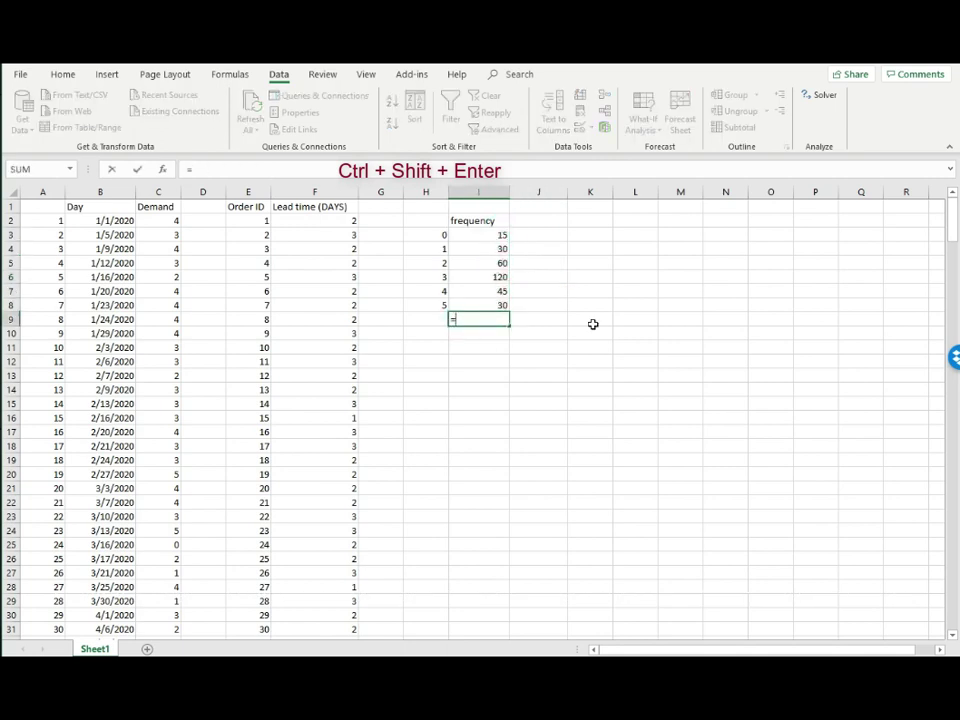
pyautogui.write('sum(')
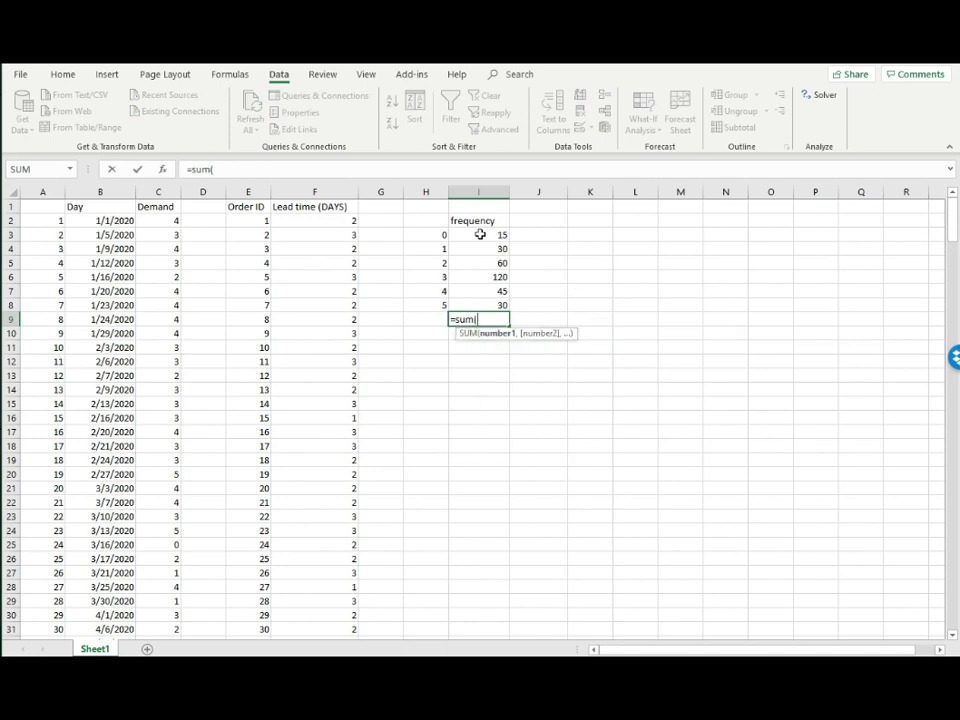
pyautogui.moveTo(480, 234); pyautogui.dragTo(471, 304)
pyautogui.write(')')
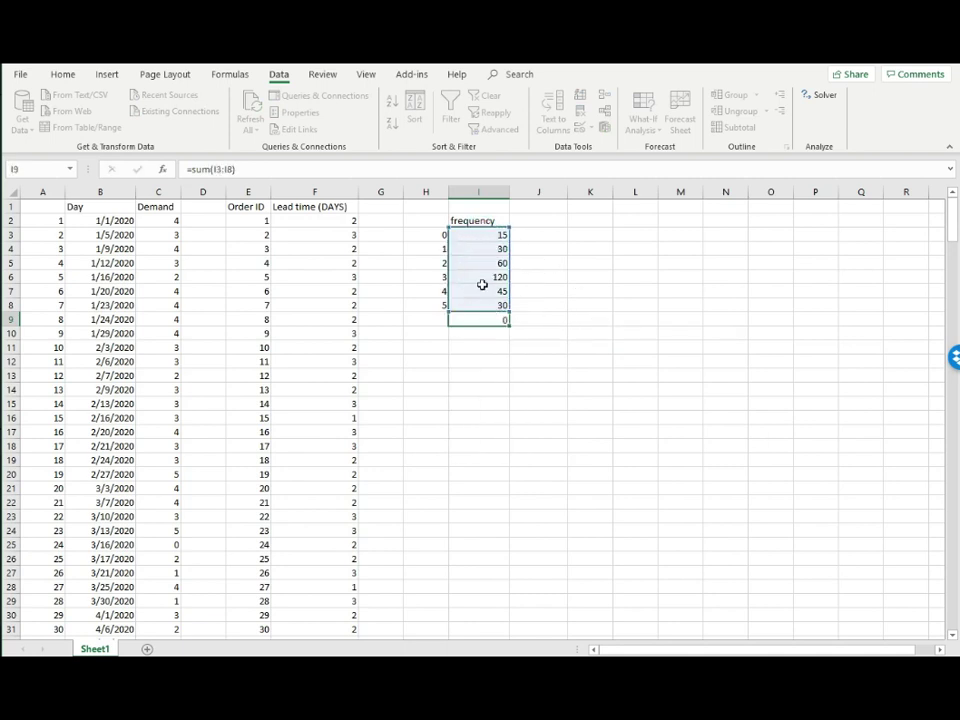
pyautogui.press('Return')
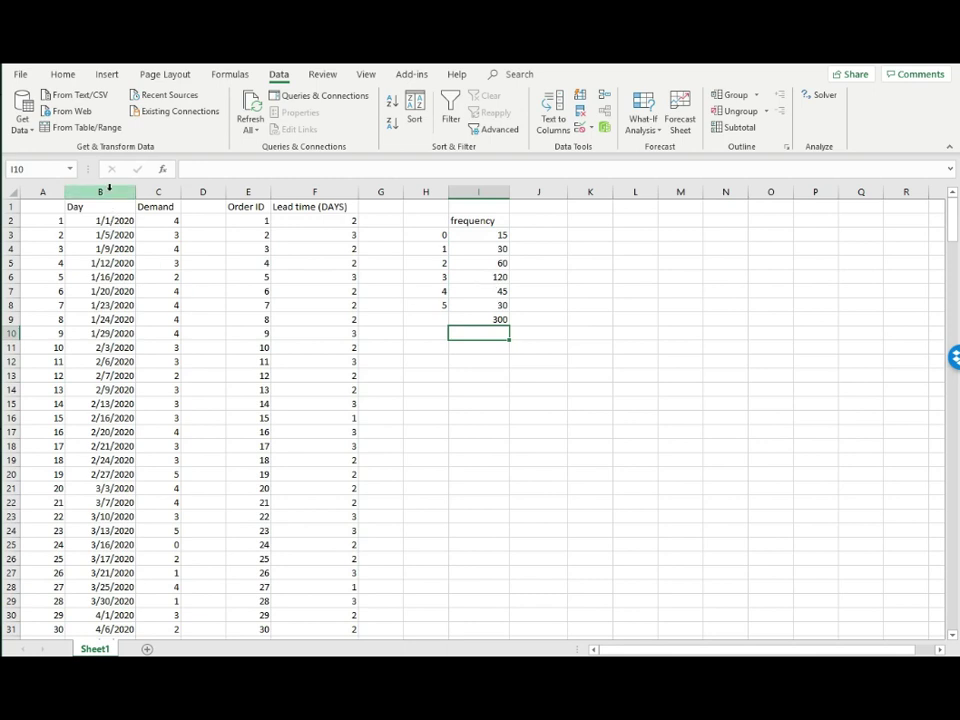
pyautogui.click(480, 320)
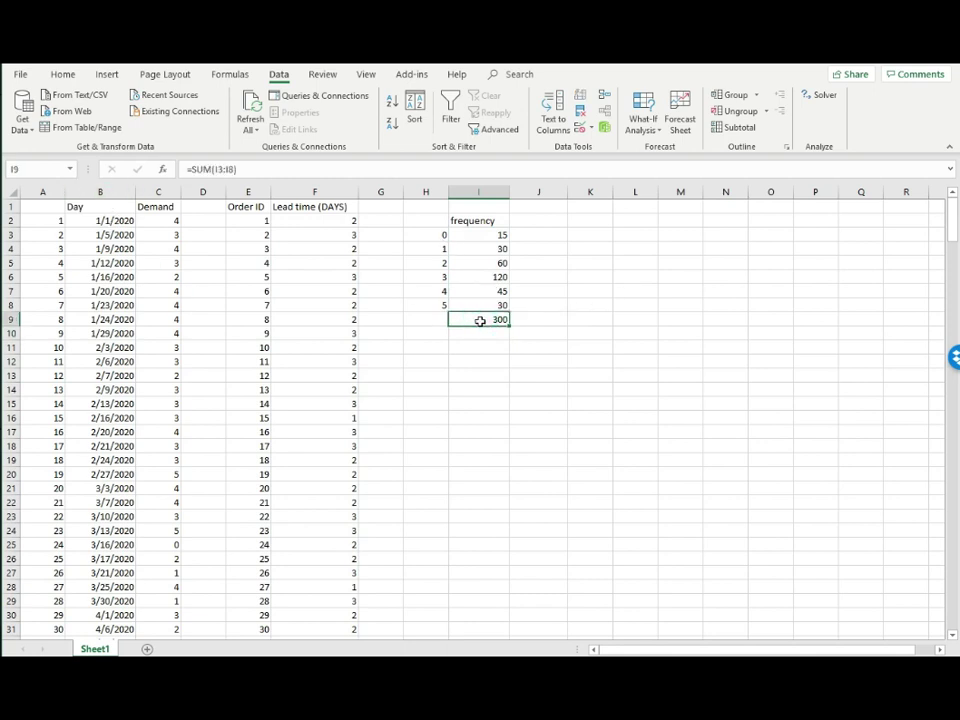
# Enter the heading "Probability" in J2, beside the demand frequency heading
pyautogui.click(536, 222)
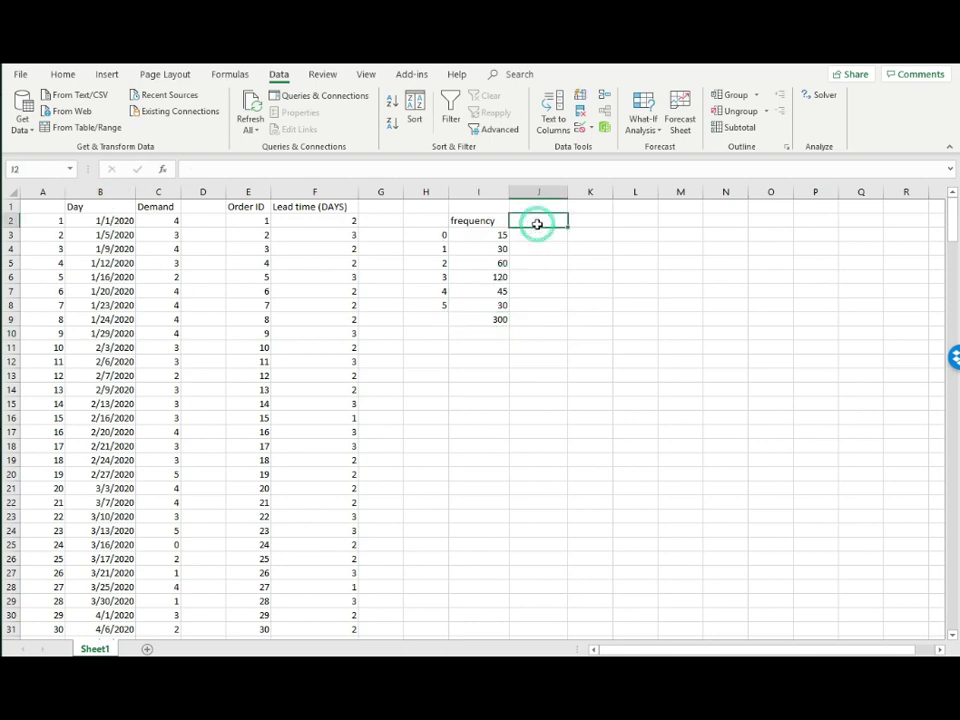
pyautogui.write('Prob')
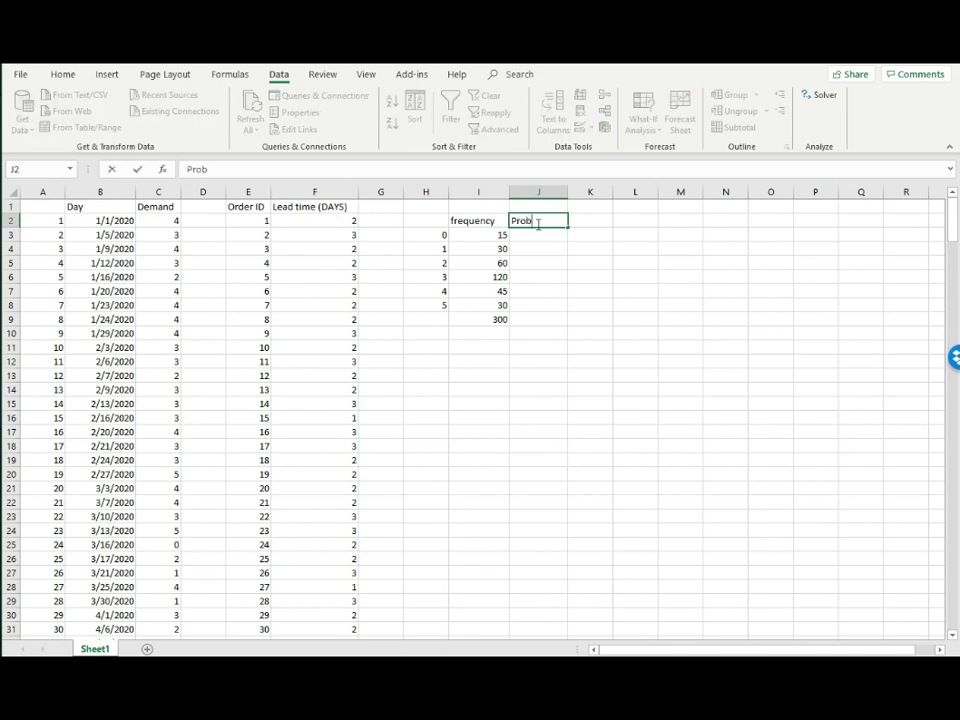
pyautogui.write('ability')
pyautogui.press('Return')
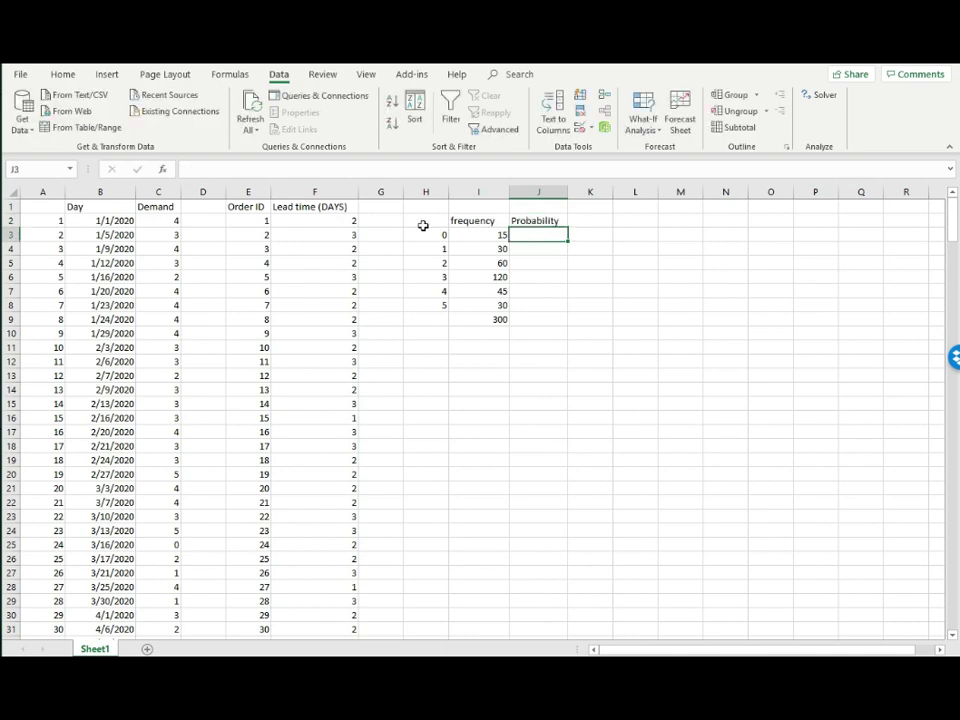
# Calculate the first demand probability in J3 with =I3/$I$9, keeping the reference to the total absolute
pyautogui.write('=')
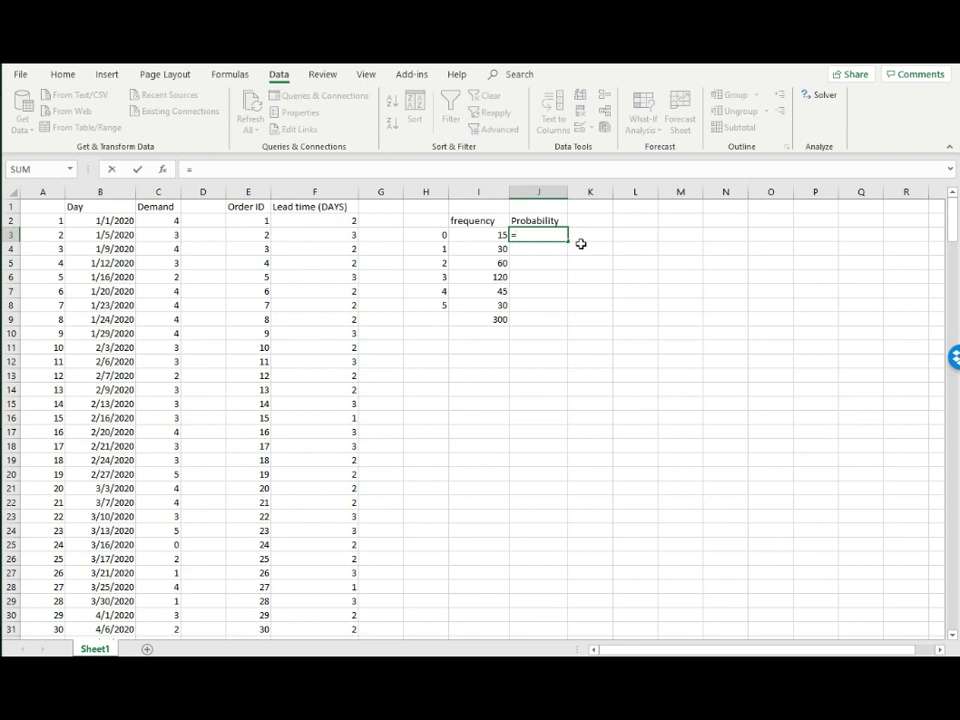
pyautogui.click(475, 238)
pyautogui.write('/')
pyautogui.click(495, 318)
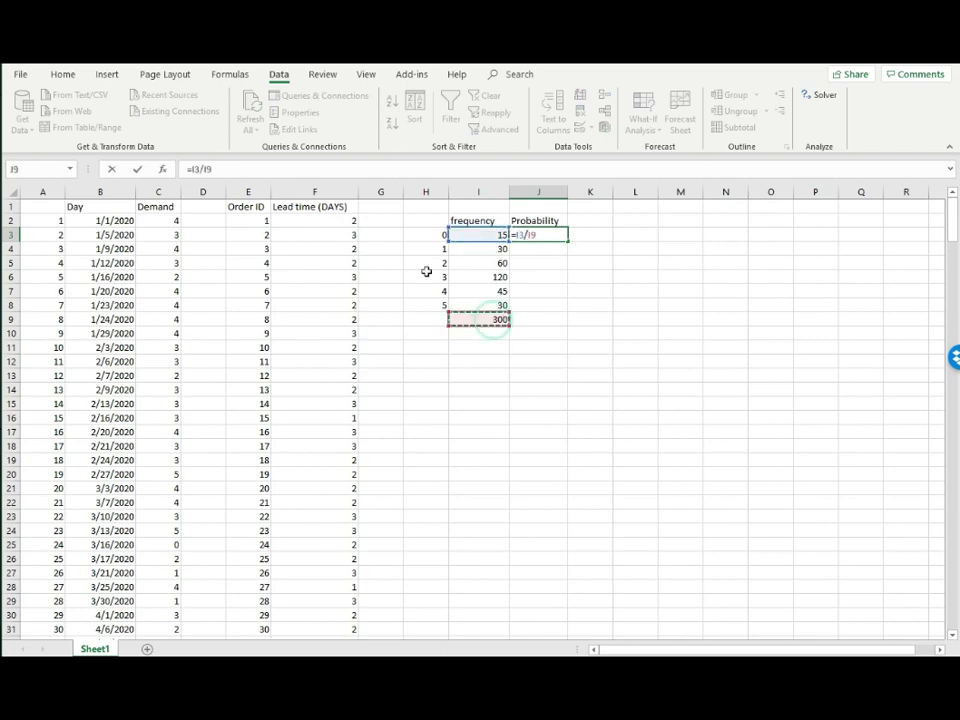
pyautogui.click(207, 169)
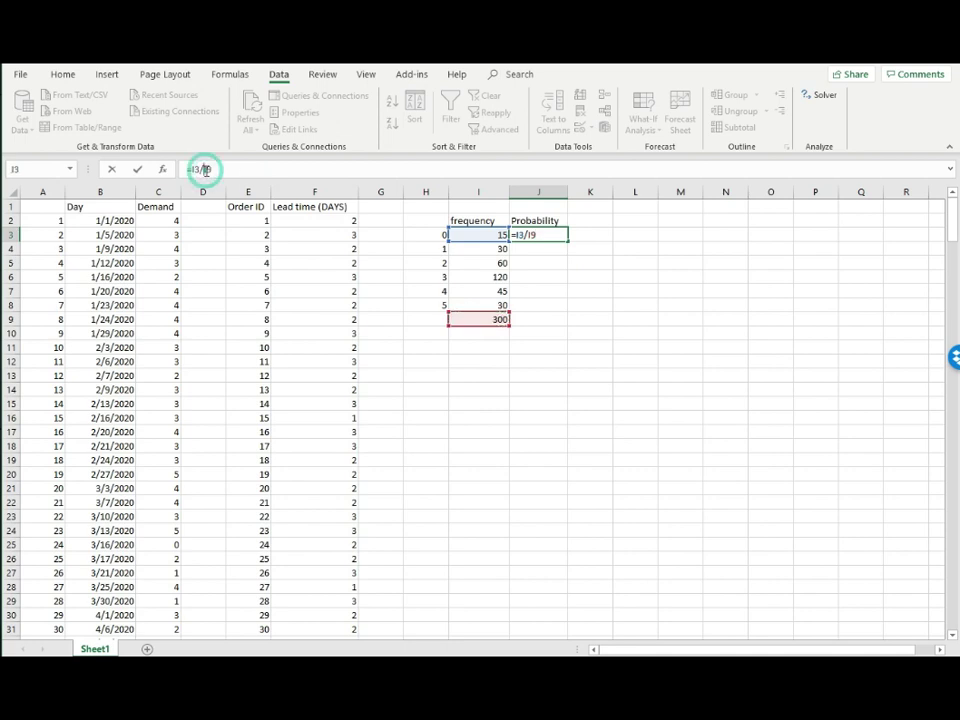
pyautogui.press('F4')
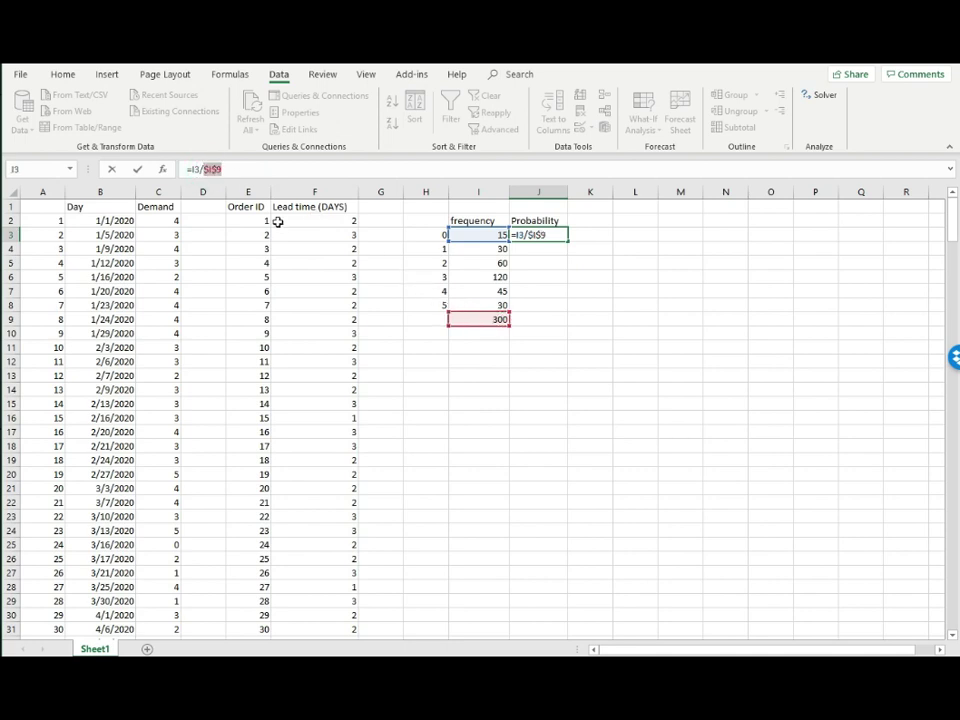
pyautogui.click(248, 175)
pyautogui.press('Return')
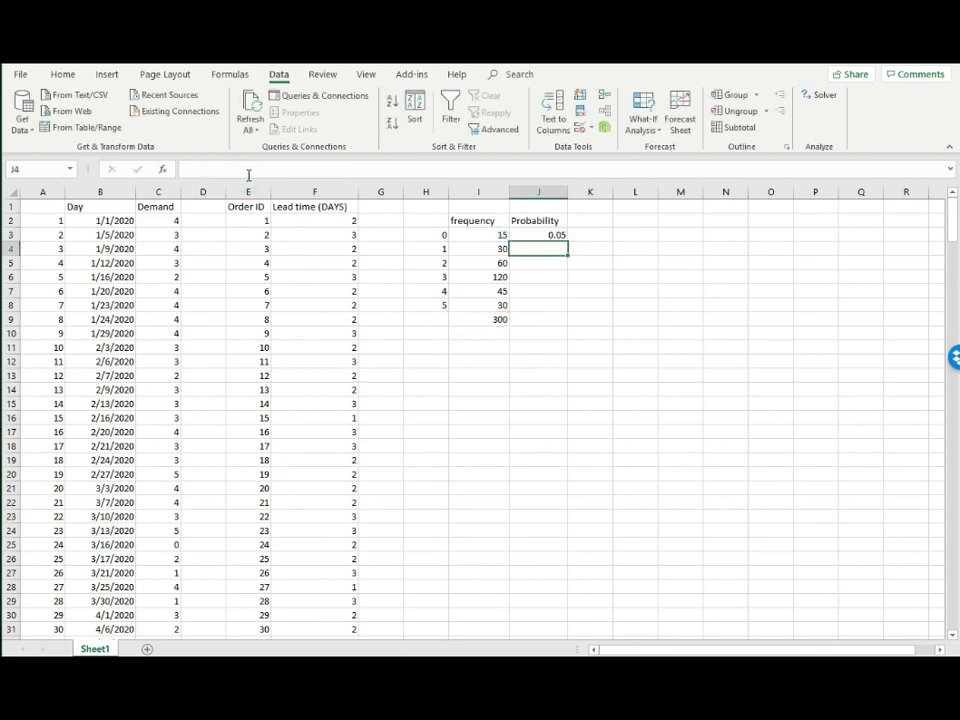
# Copy the probability formula from J3 down through J8 for the remaining demand values
pyautogui.click(555, 236)
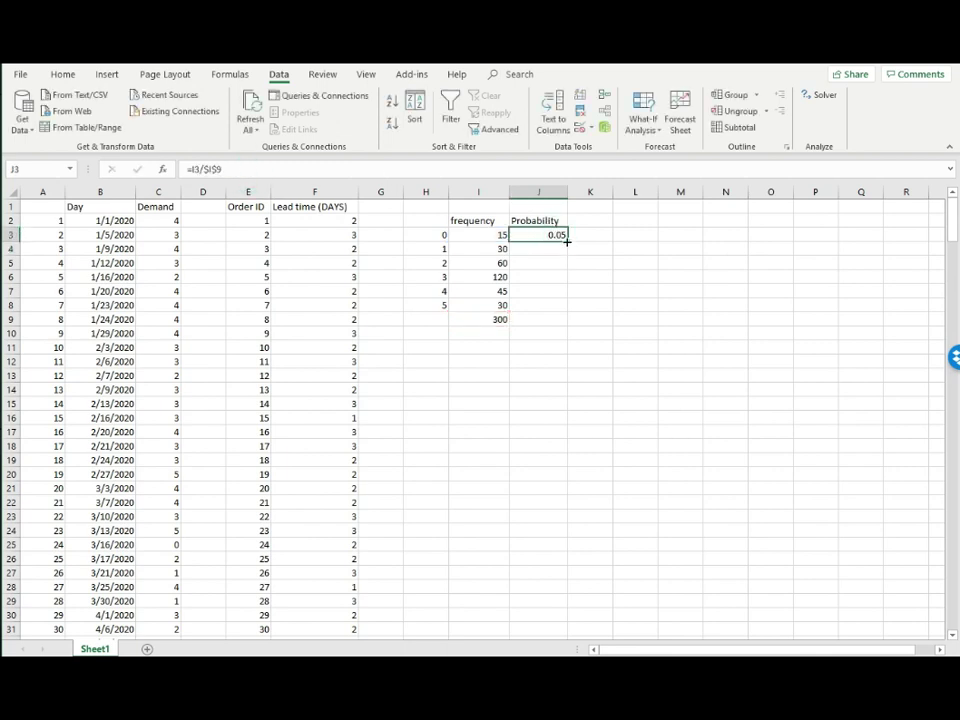
pyautogui.moveTo(566, 241); pyautogui.dragTo(559, 310)
pyautogui.click(643, 275)
pyautogui.click(605, 303)
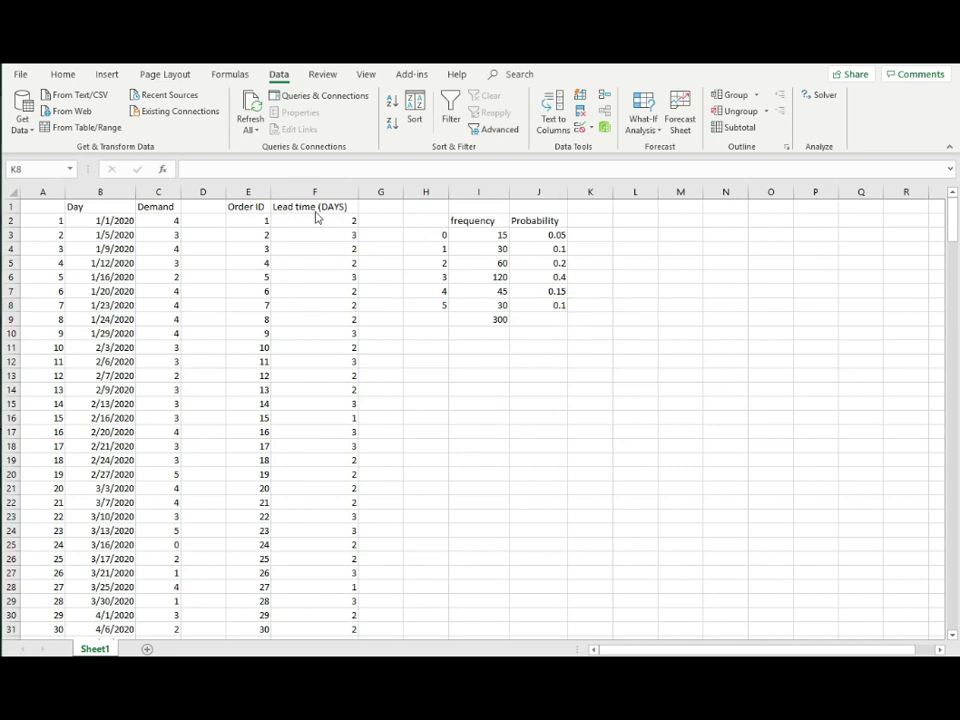
# Filter the Lead time (DAYS) column temporarily to view its distinct values, then cancel the list and remove the filter
pyautogui.click(313, 191)
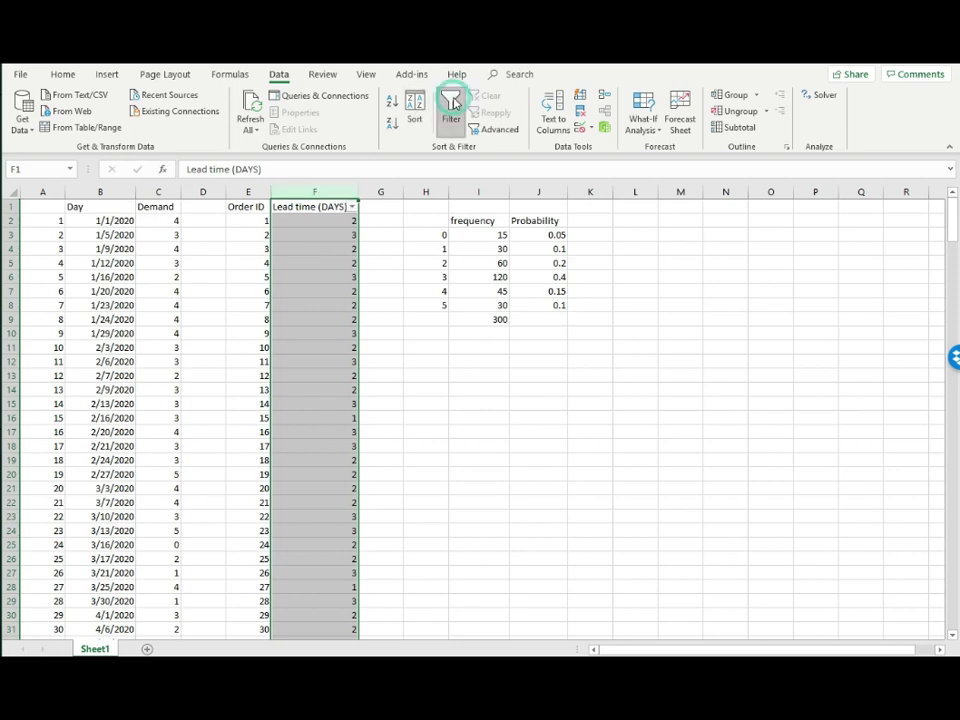
pyautogui.click(352, 207)
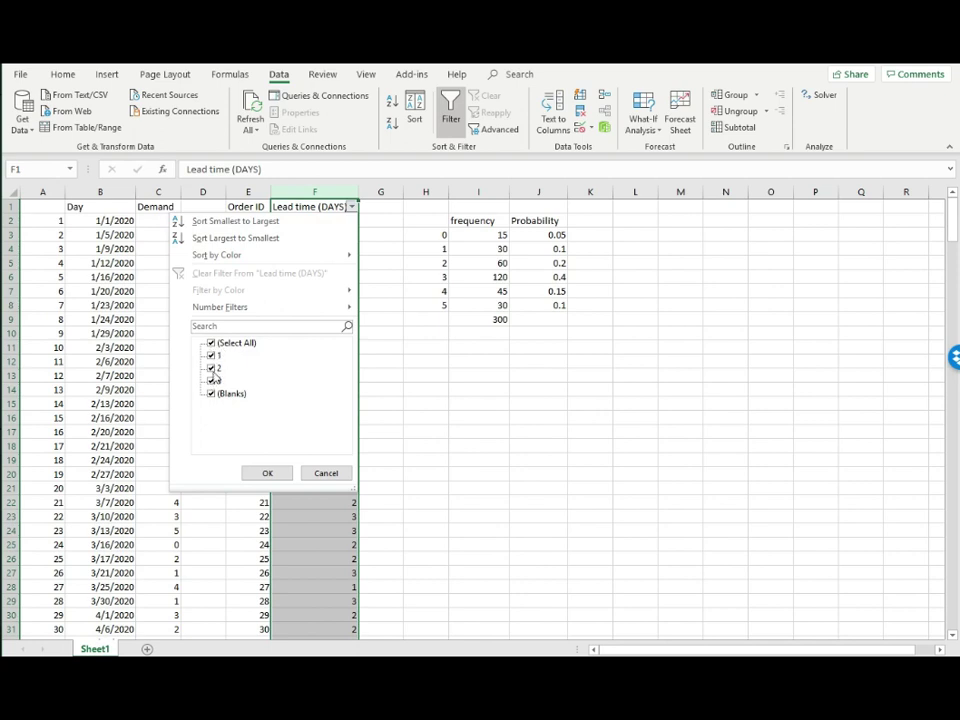
pyautogui.click(325, 474)
pyautogui.click(451, 105)
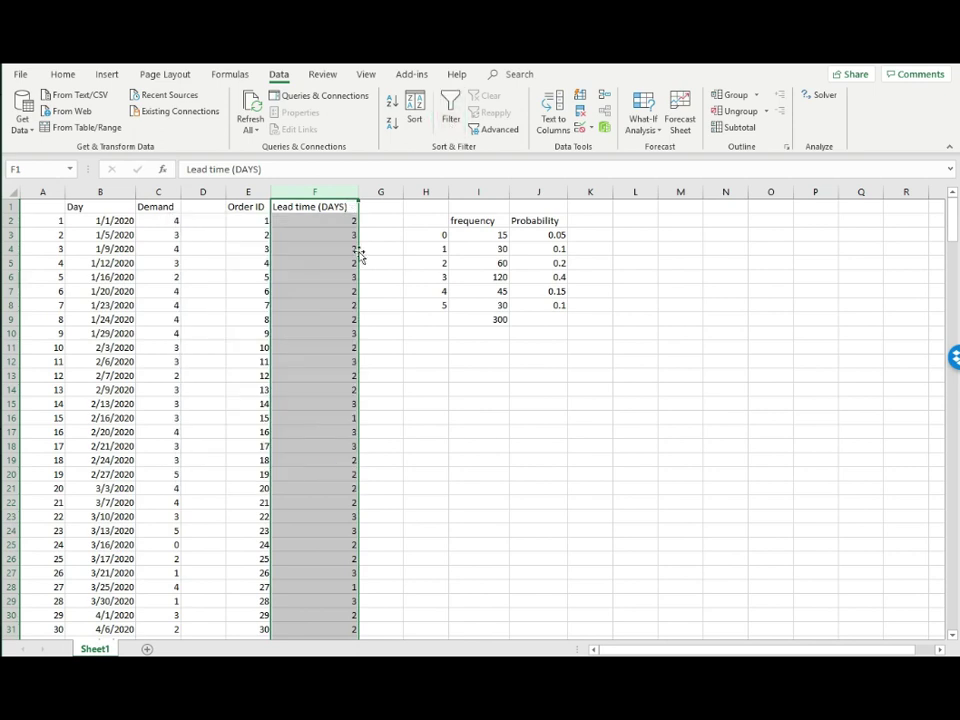
# Enter the lead time values 1, 2 and 3 down cells H12 to H14
pyautogui.click(428, 360)
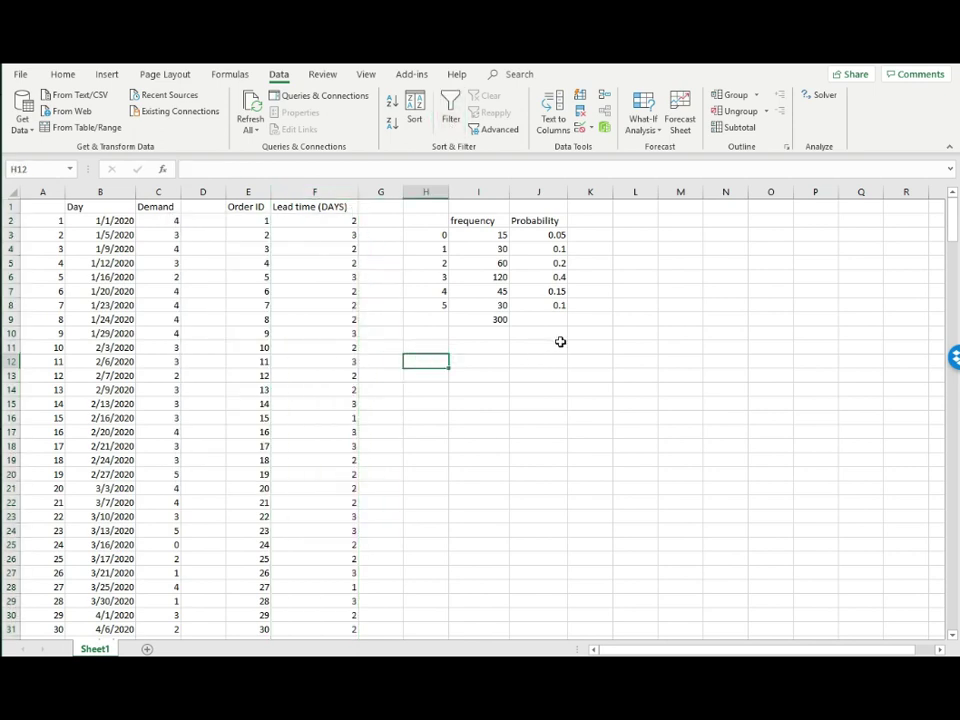
pyautogui.write('0')
pyautogui.press('Return')
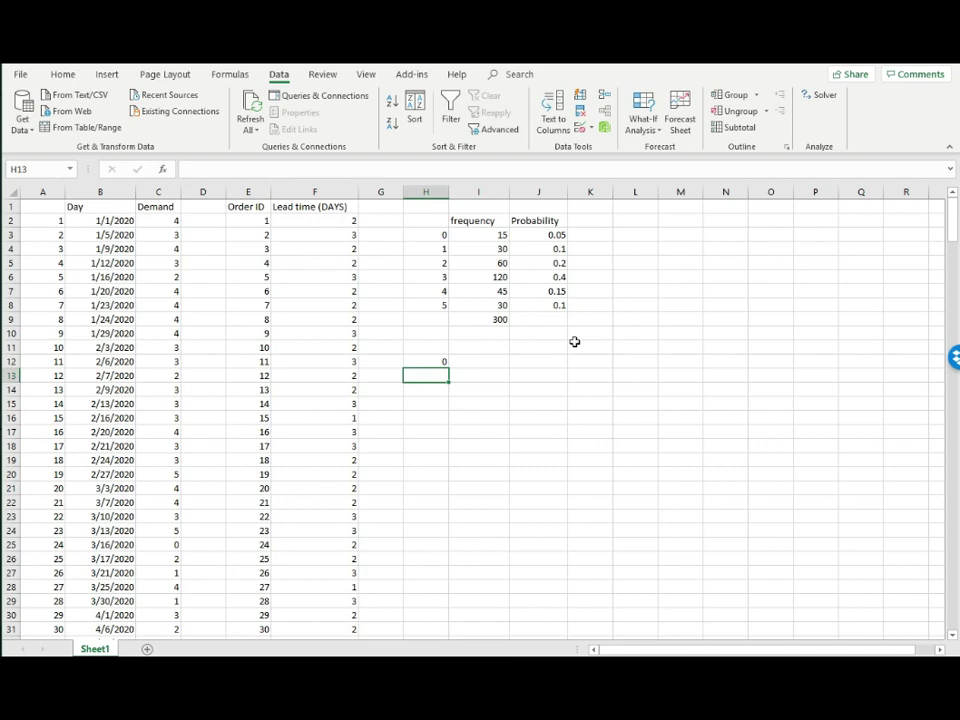
pyautogui.press('Up')
pyautogui.write('1')
pyautogui.press('Return')
pyautogui.write('2')
pyautogui.press('Return')
pyautogui.write('3')
pyautogui.press('Return')
# Enter the heading "frequency" in I11 above the cells beside the lead time values
pyautogui.press('Right')
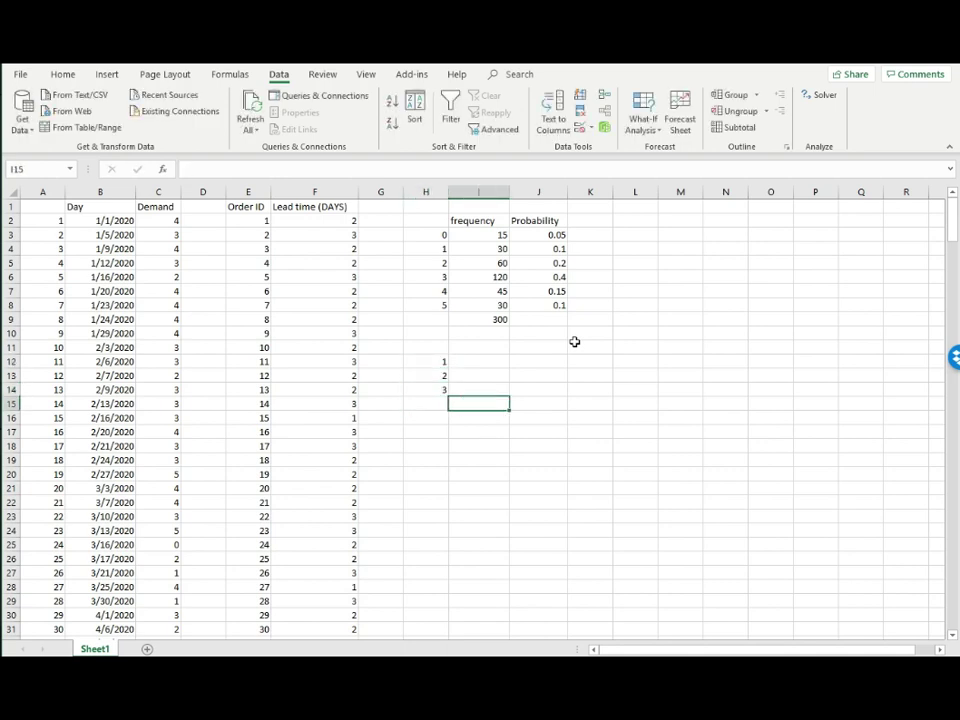
pyautogui.press('Up')
pyautogui.press('Up')
pyautogui.press('Up')
pyautogui.press('Up')
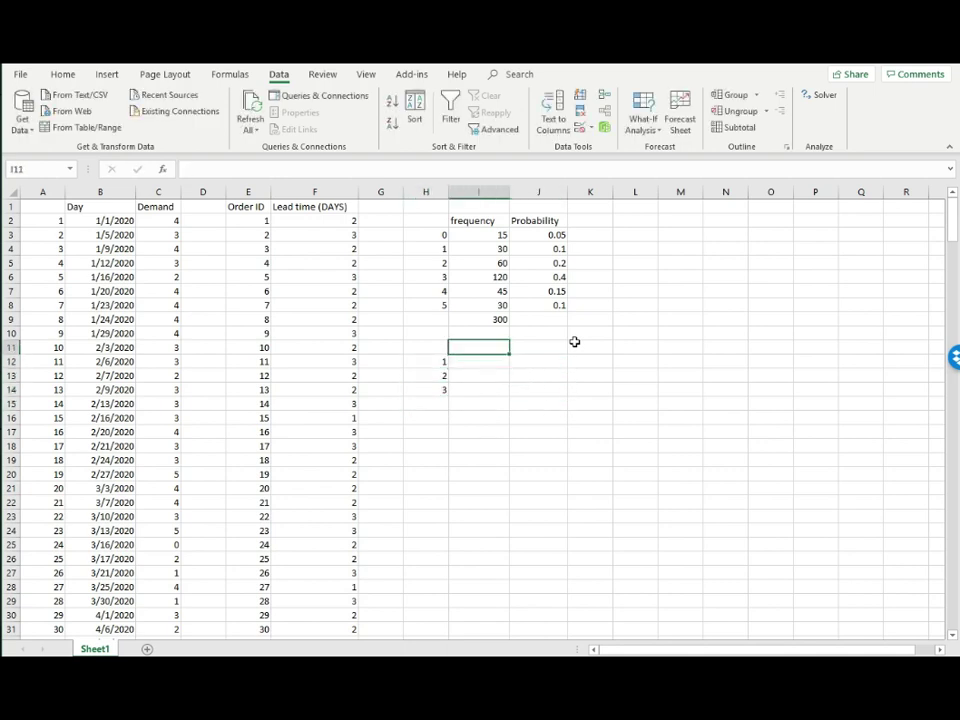
pyautogui.write('frequenc')
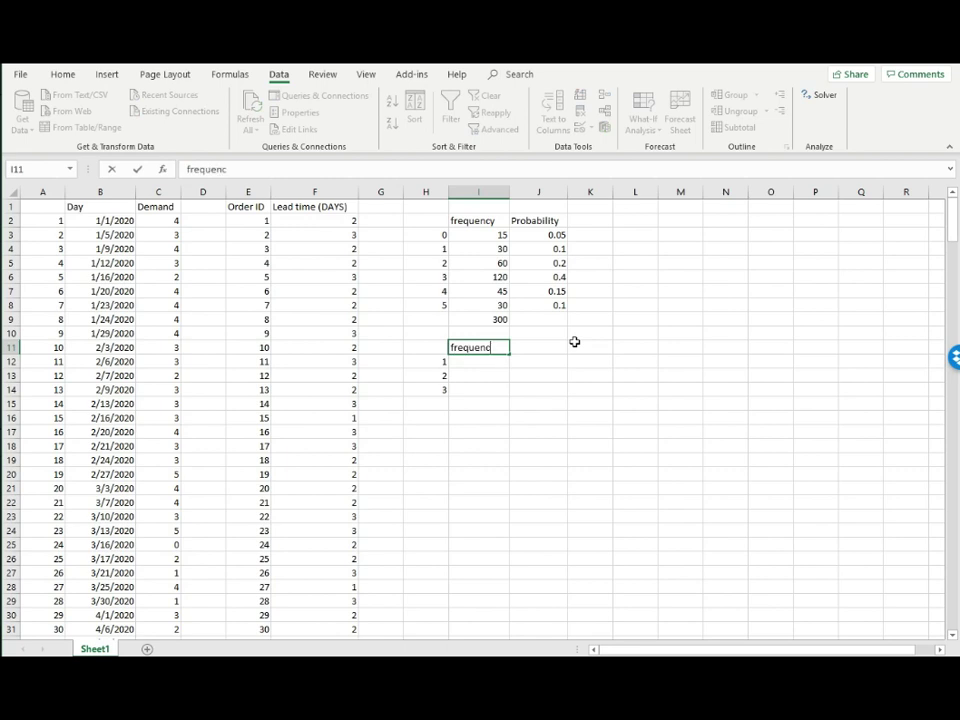
pyautogui.write('y')
pyautogui.press('Return')
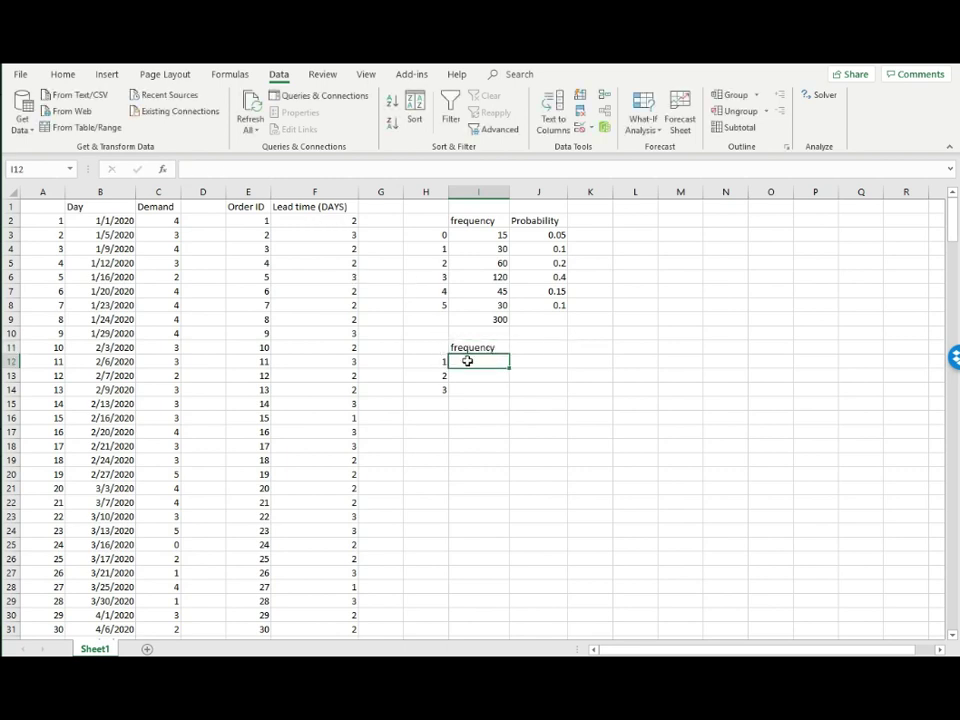
# Fill I12:I14 with the array formula =FREQUENCY(F:F,H12:H14) to count how often each lead time occurs
pyautogui.moveTo(469, 364); pyautogui.dragTo(469, 387)
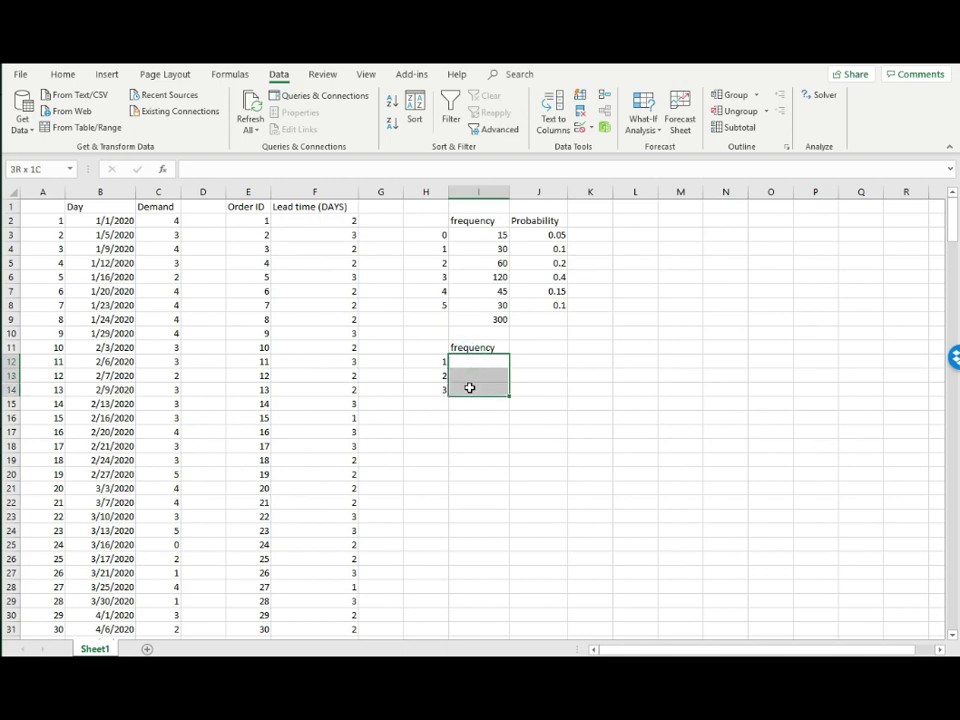
pyautogui.click(262, 169)
pyautogui.write('=fre')
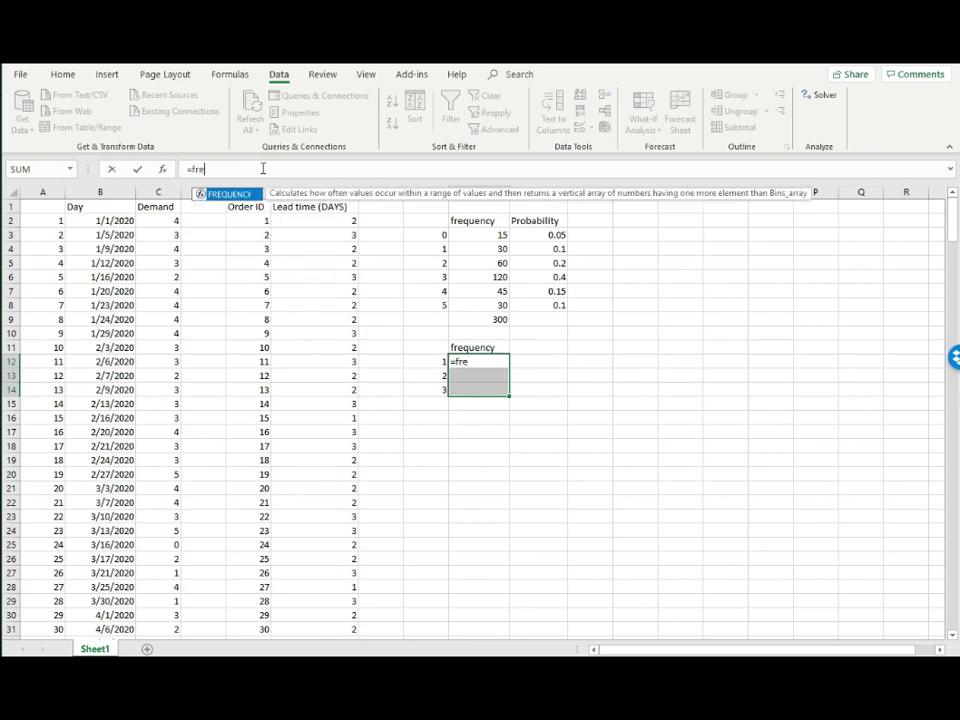
pyautogui.write('quencyt')
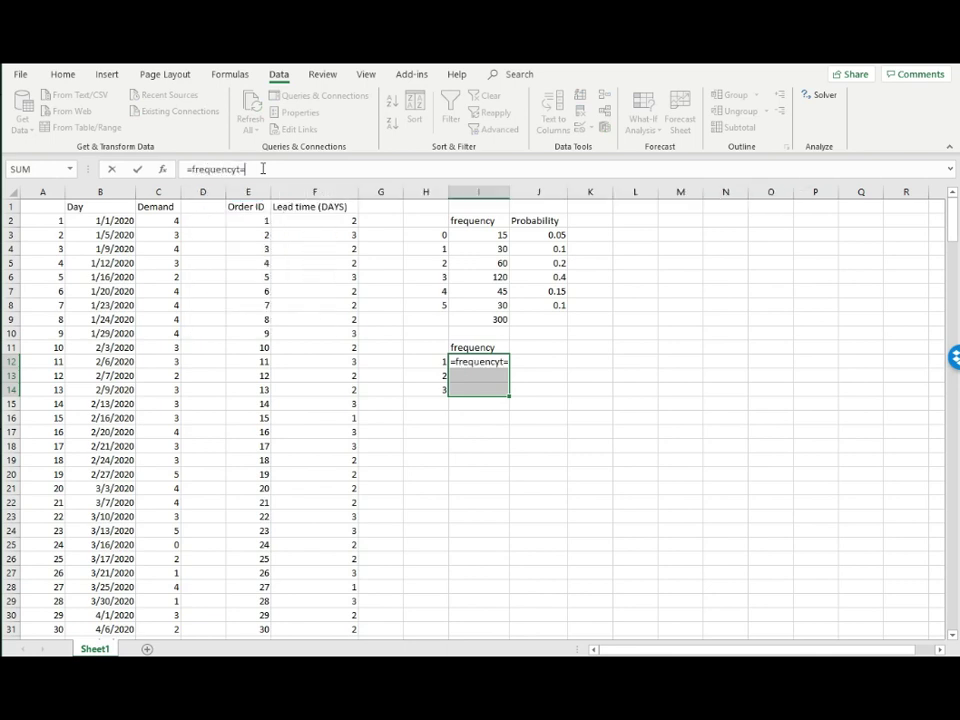
pyautogui.write('=')
pyautogui.press('BackSpace')
pyautogui.press('BackSpace')
pyautogui.write('(')
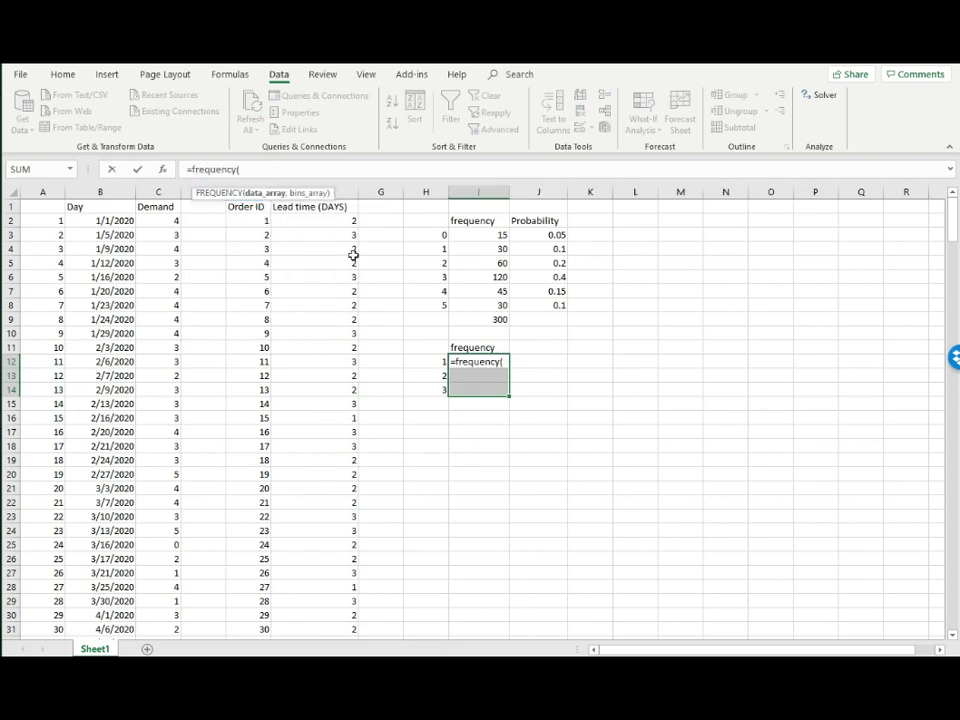
pyautogui.click(343, 193)
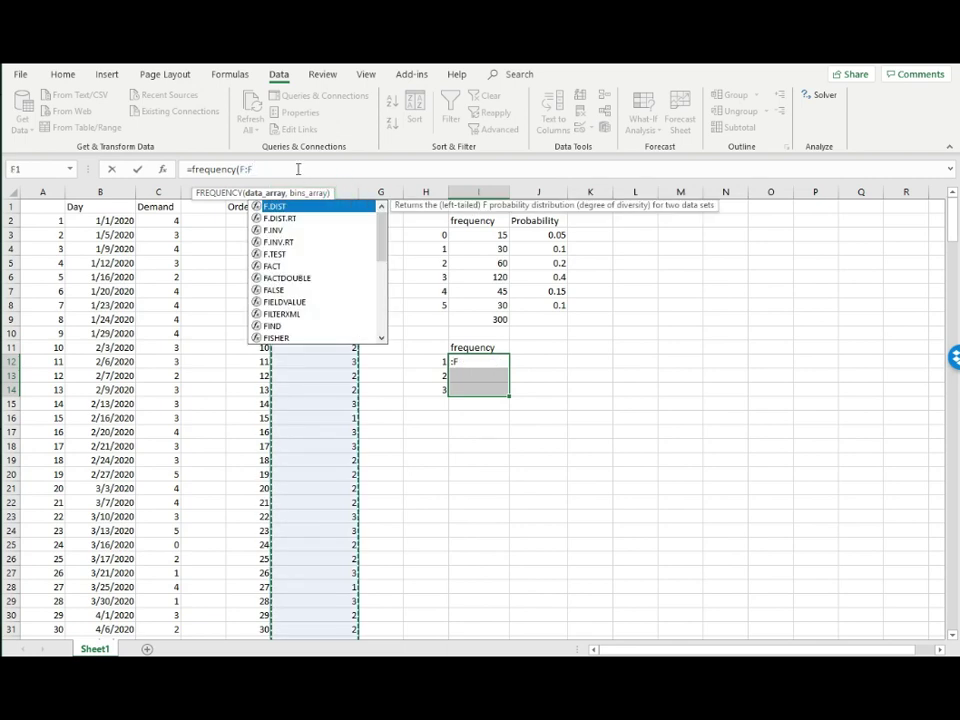
pyautogui.write(',')
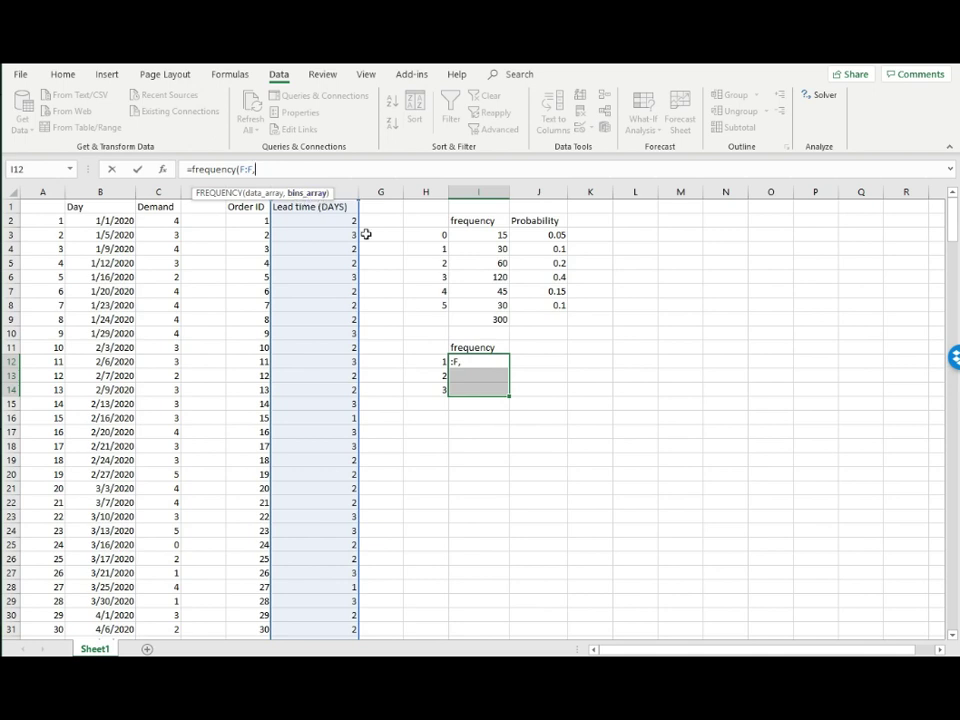
pyautogui.moveTo(437, 361); pyautogui.dragTo(437, 390)
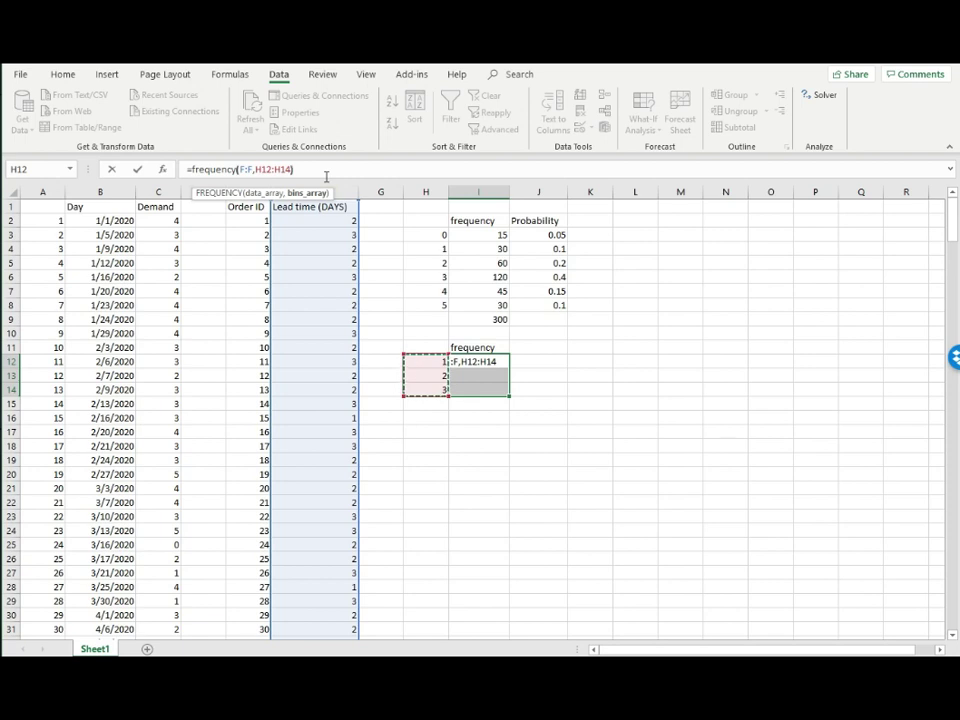
pyautogui.write(')')
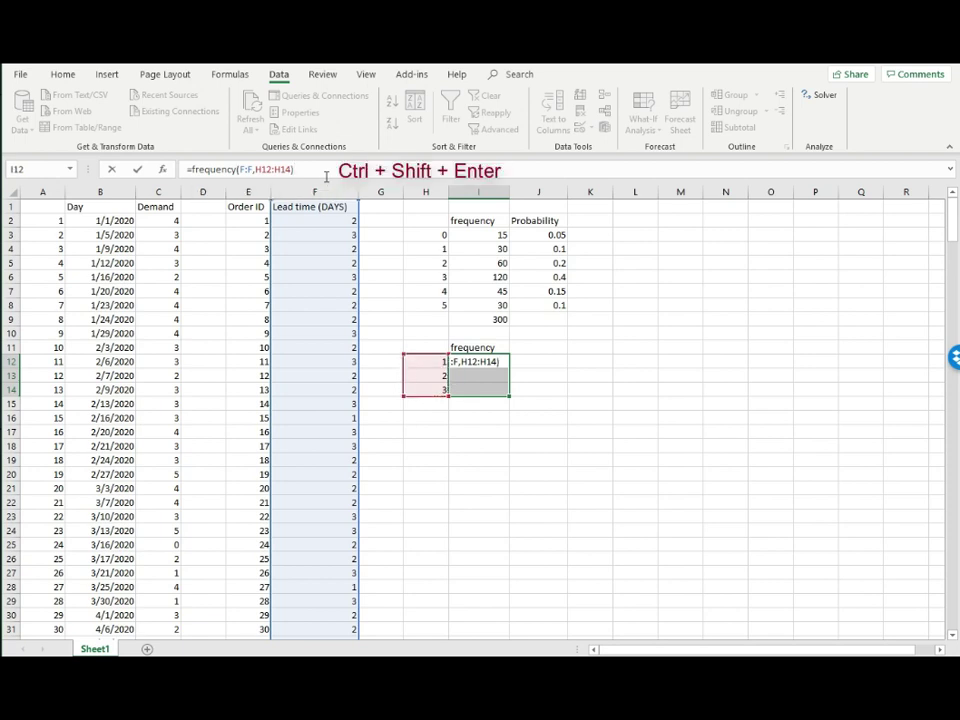
pyautogui.hotkey('ctrl', 'shift', 'Return')
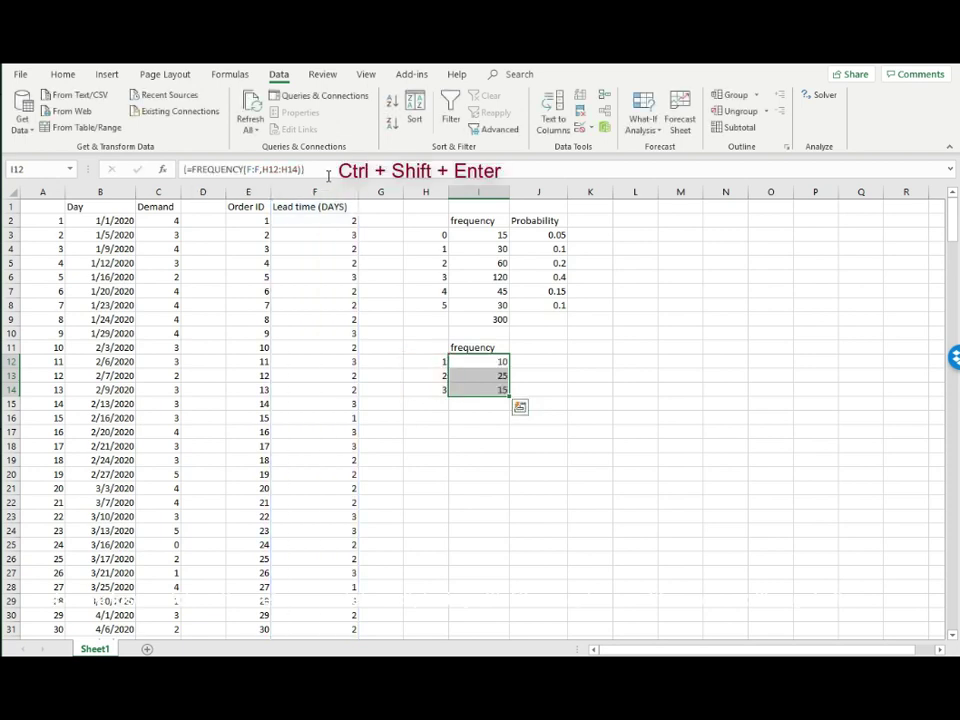
# Total the lead time frequencies in I15 with the formula =SUM(I12:I14)
pyautogui.click(483, 402)
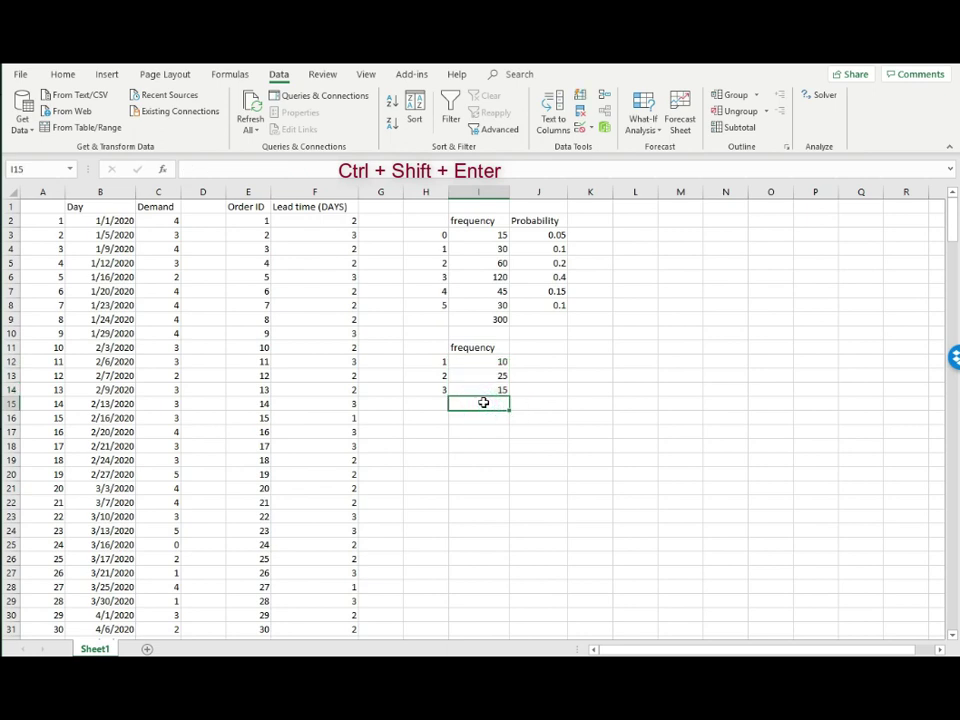
pyautogui.write('=sum')
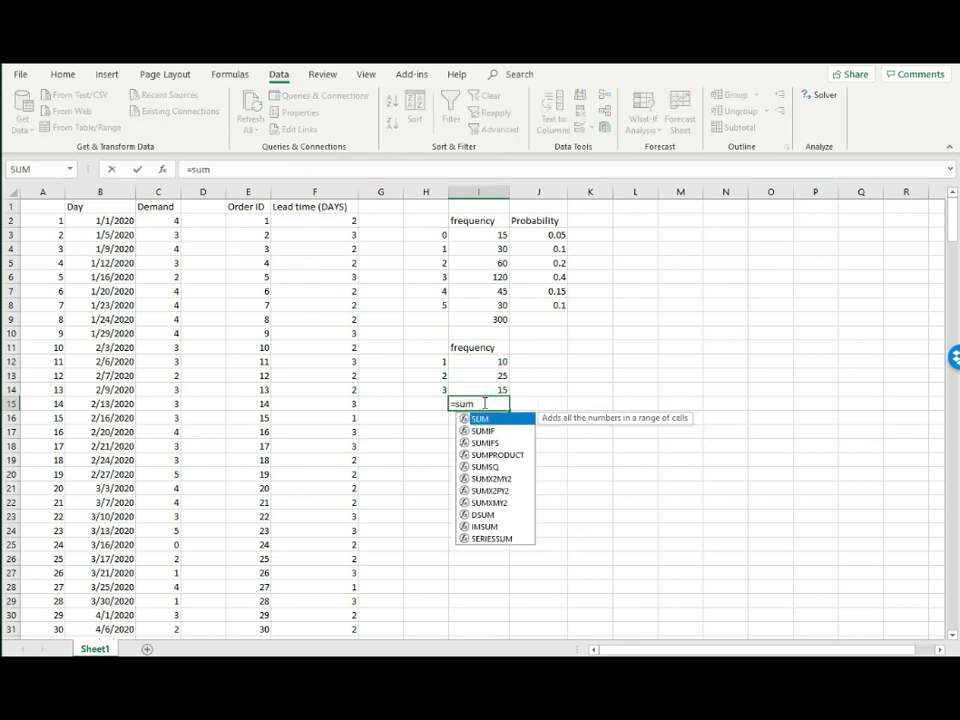
pyautogui.write('(')
pyautogui.press('Up')
pyautogui.hotkey('shift', 'Up')
pyautogui.hotkey('shift', 'Up')
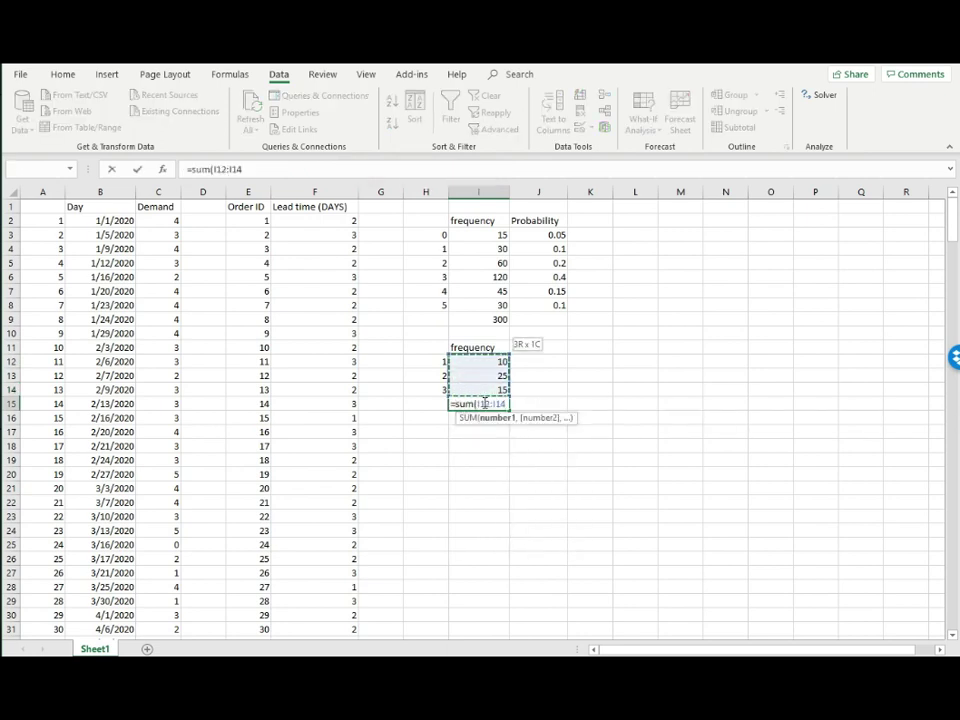
pyautogui.press('Return')
pyautogui.click(483, 402)
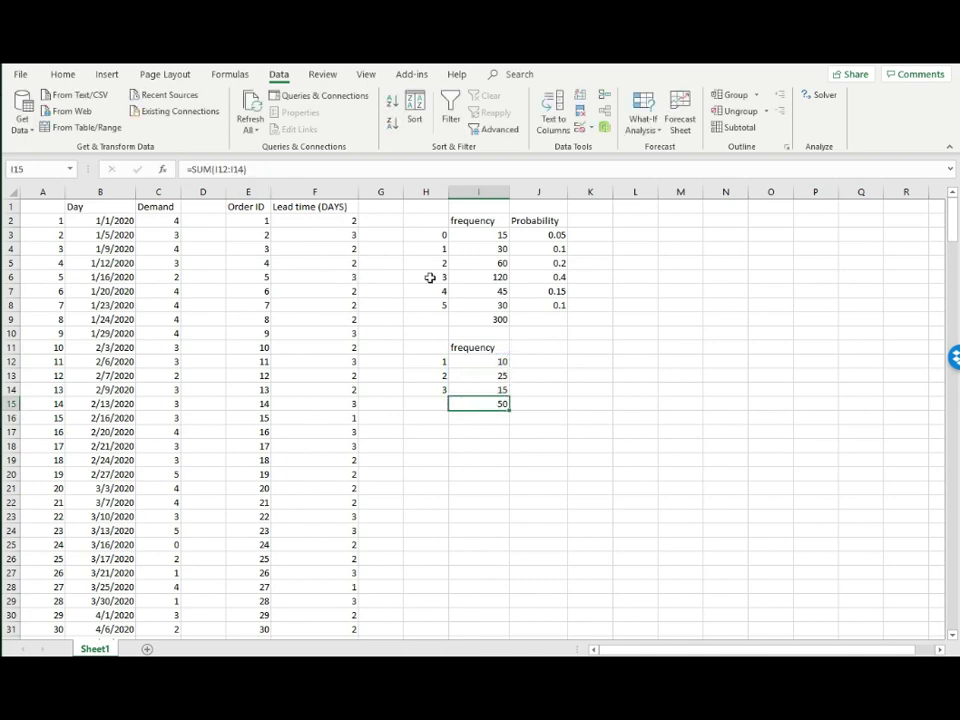
# Enter the heading "Probability" in J11 beside the lead time frequency heading
pyautogui.click(517, 363)
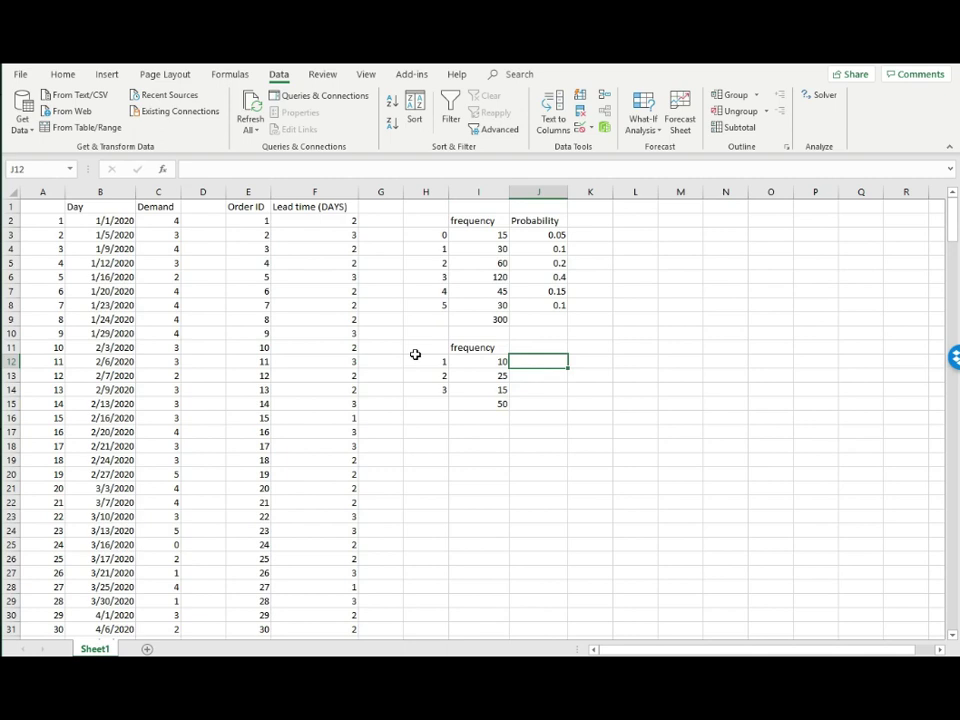
pyautogui.press('Up')
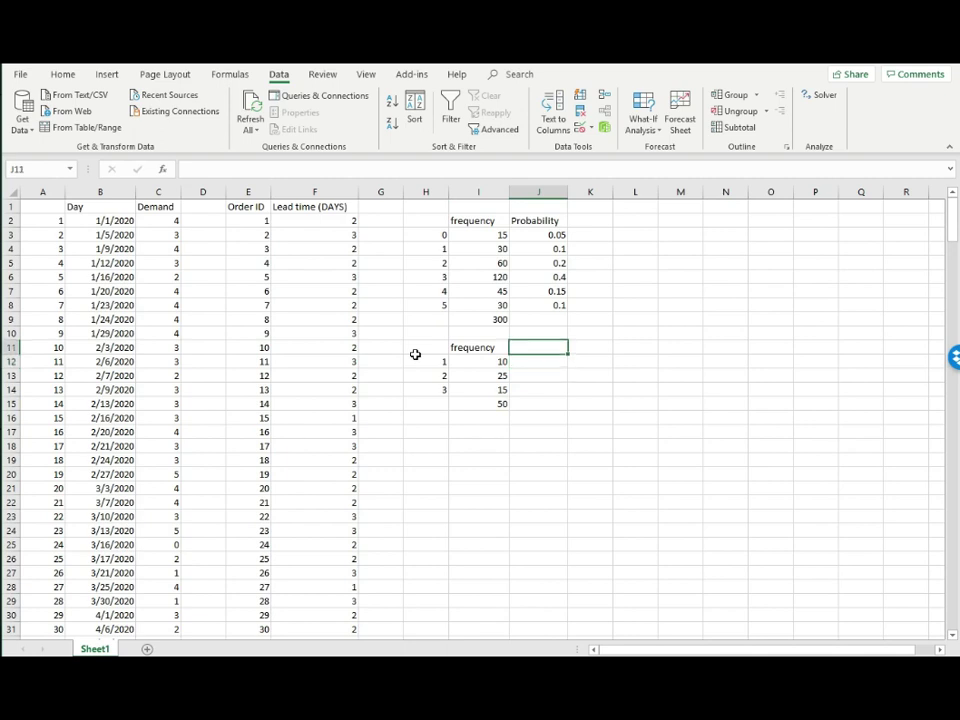
pyautogui.write('Probabil')
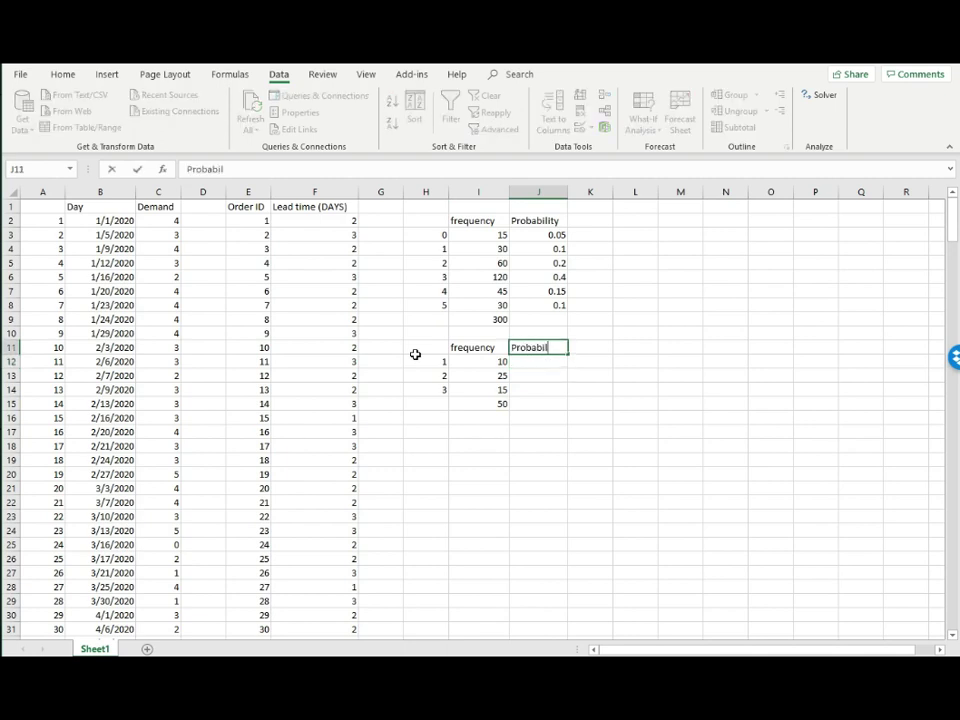
pyautogui.write('ity')
pyautogui.press('Return')
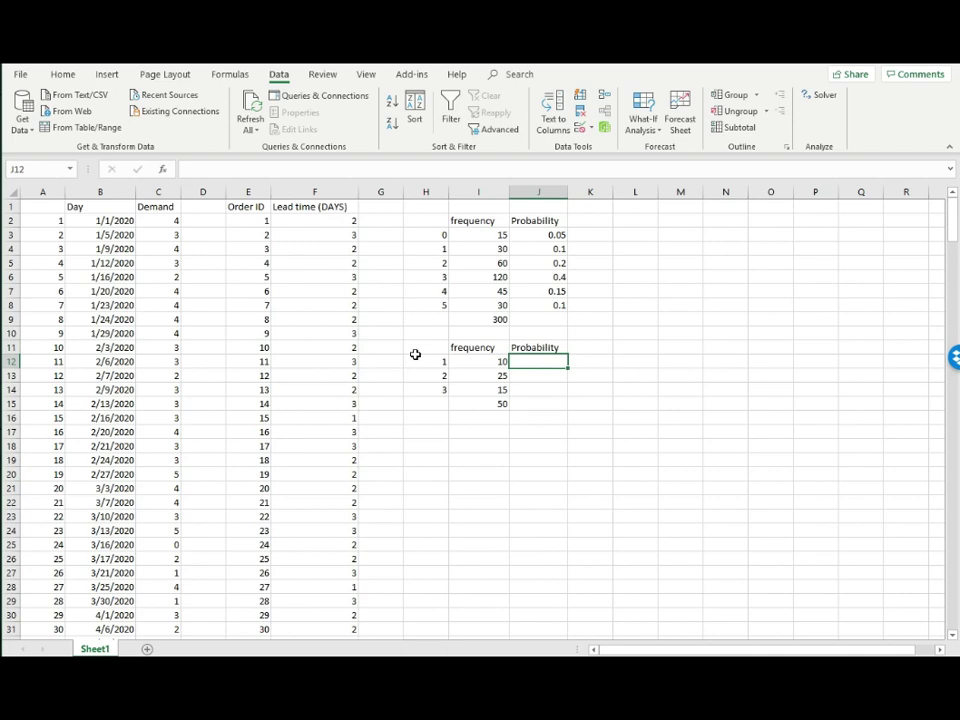
# Calculate the first lead time probability in J12 with =I12/$I$15, keeping the total as an absolute reference
pyautogui.write('=')
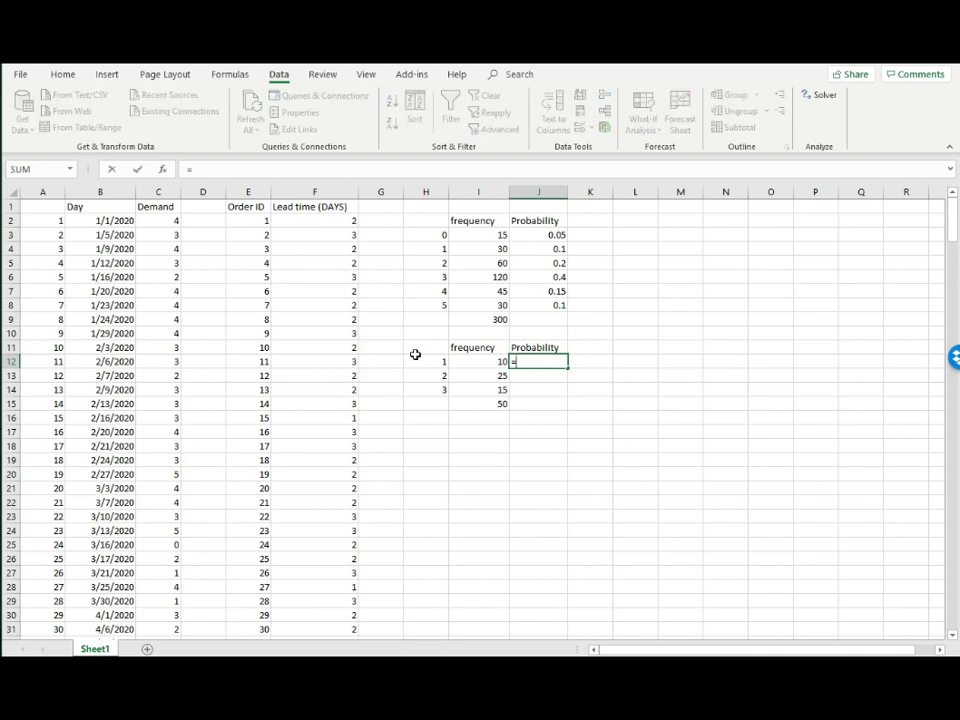
pyautogui.press('Left')
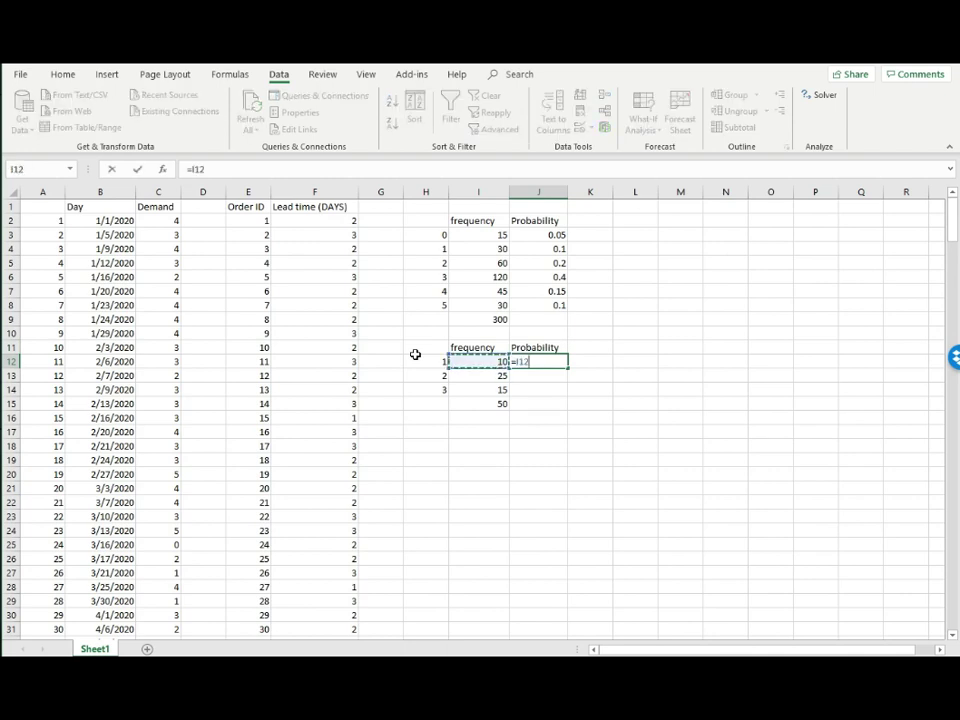
pyautogui.write('/')
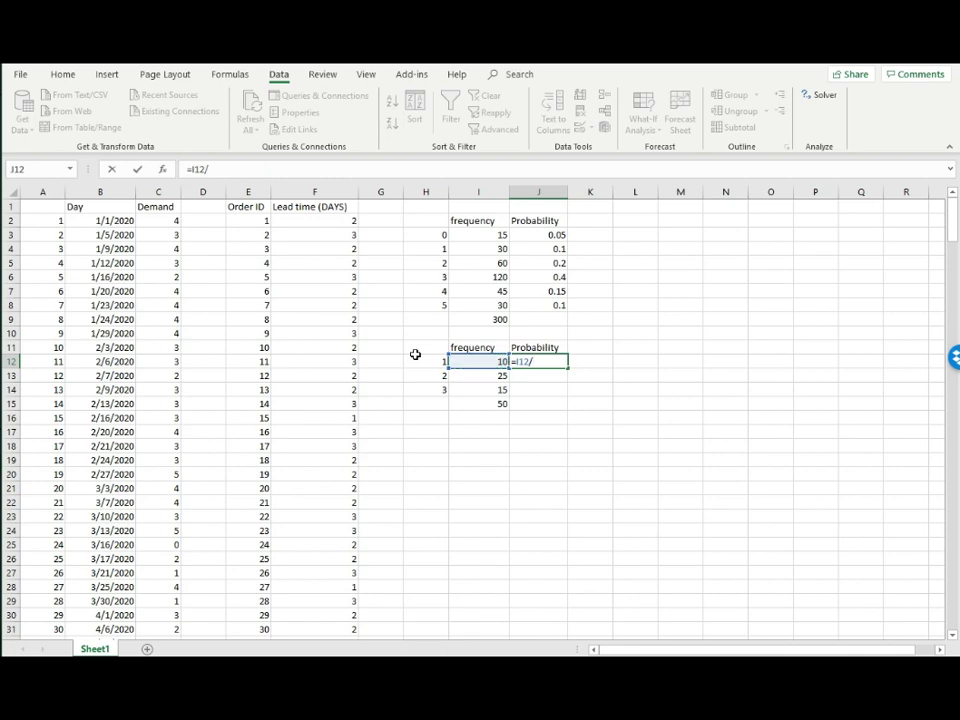
pyautogui.click(491, 403)
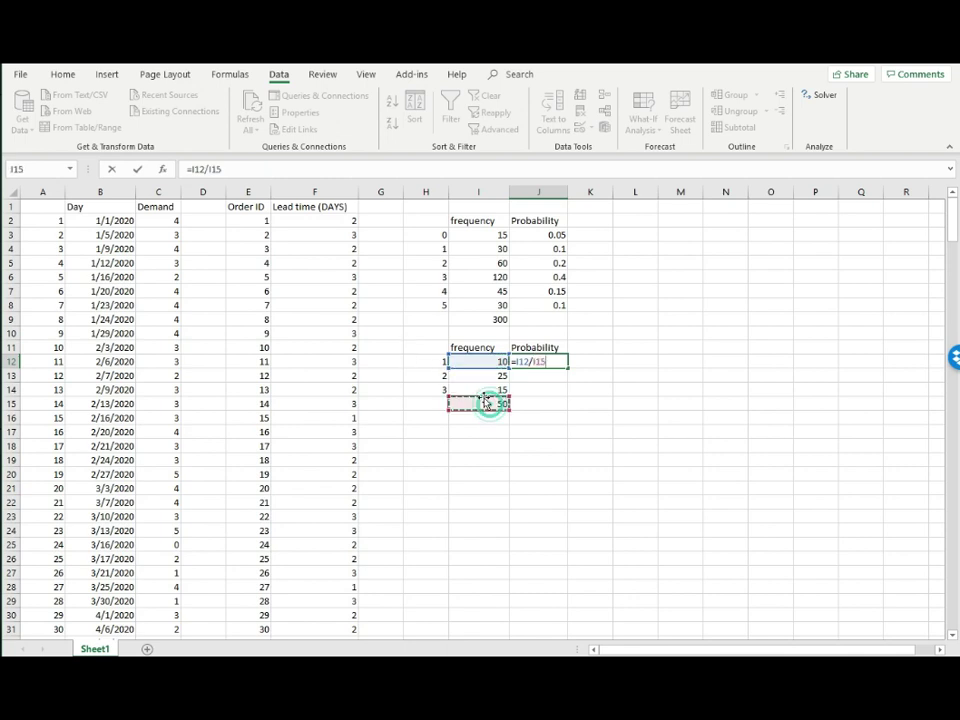
pyautogui.click(213, 170)
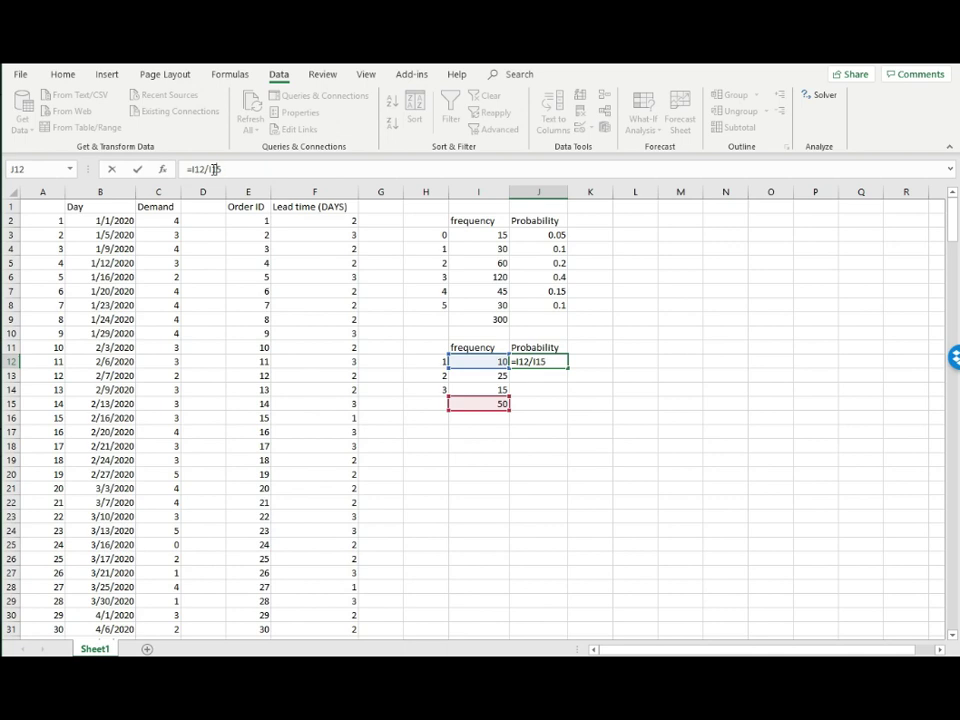
pyautogui.press('F4')
pyautogui.click(245, 169)
pyautogui.press('Return')
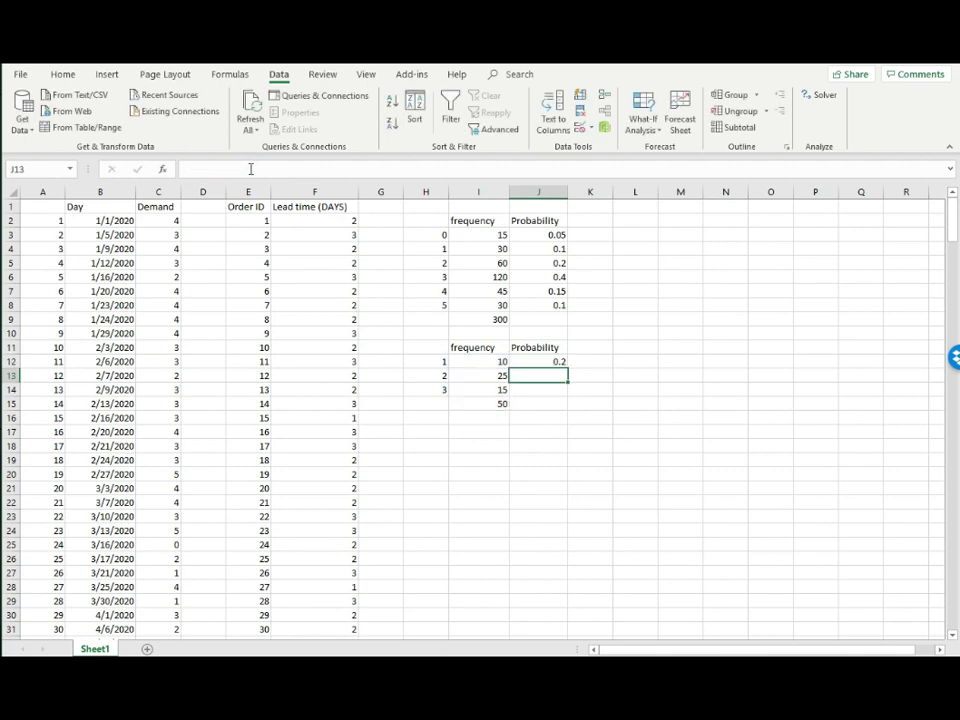
# Fill the probability formula from J12 down to J14 for the remaining lead times
pyautogui.click(551, 362)
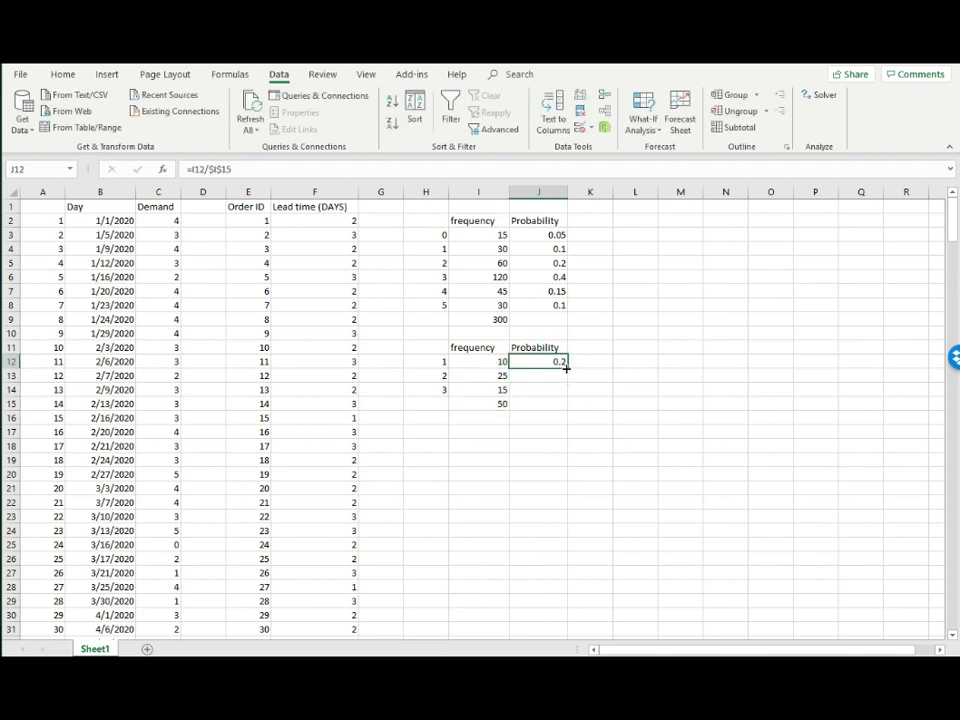
pyautogui.moveTo(567, 369); pyautogui.dragTo(570, 399)
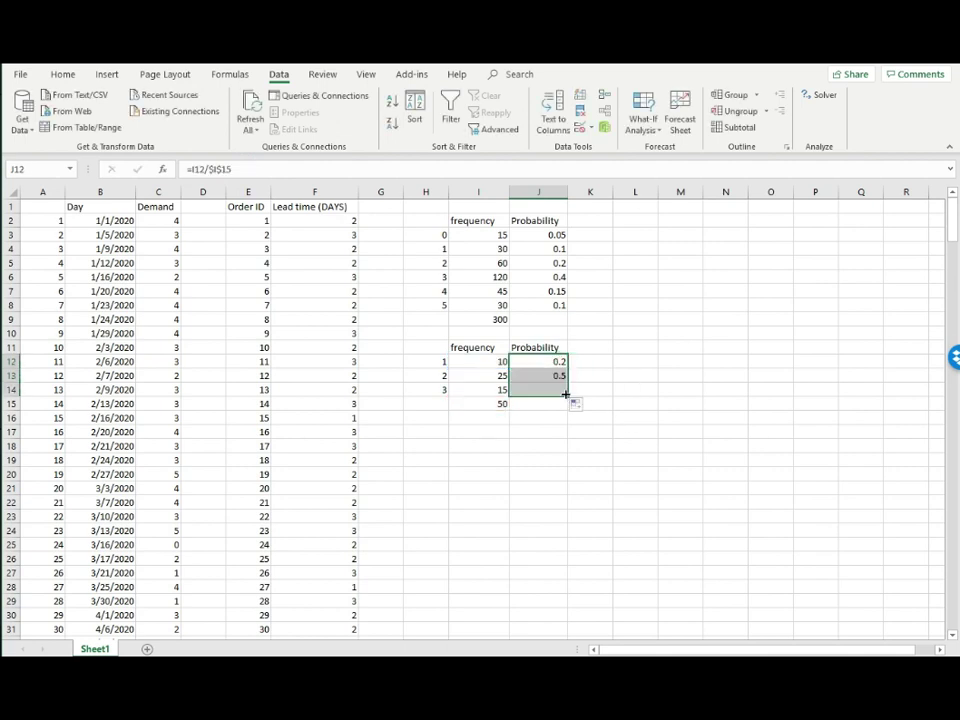
pyautogui.click(638, 387)
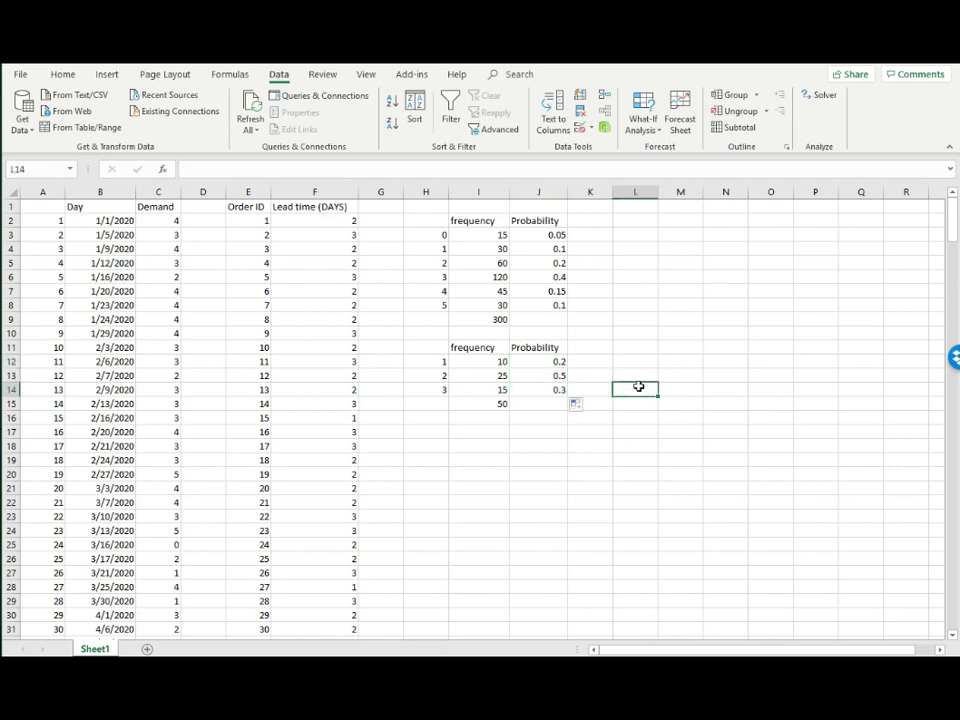
pyautogui.press('Down')
pyautogui.press('Down')
pyautogui.press('Down')
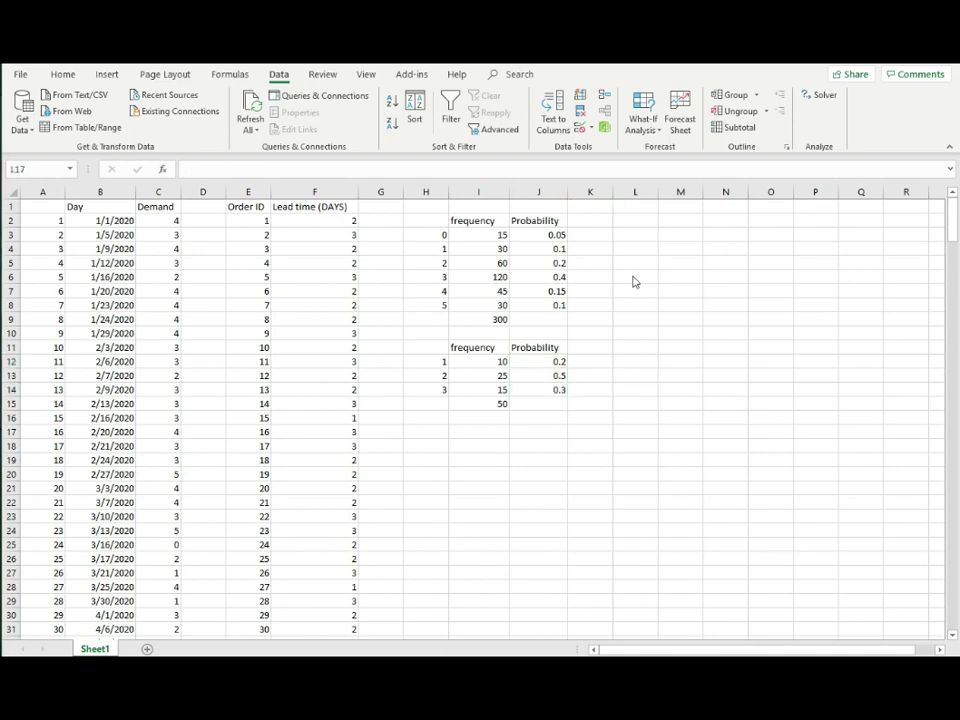
# Widen column K and enter the heading "Cumulative probability" in K2 beside the demand probabilities
pyautogui.moveTo(612, 191); pyautogui.dragTo(660, 191)
pyautogui.click(601, 228)
pyautogui.write('Cumulative p')
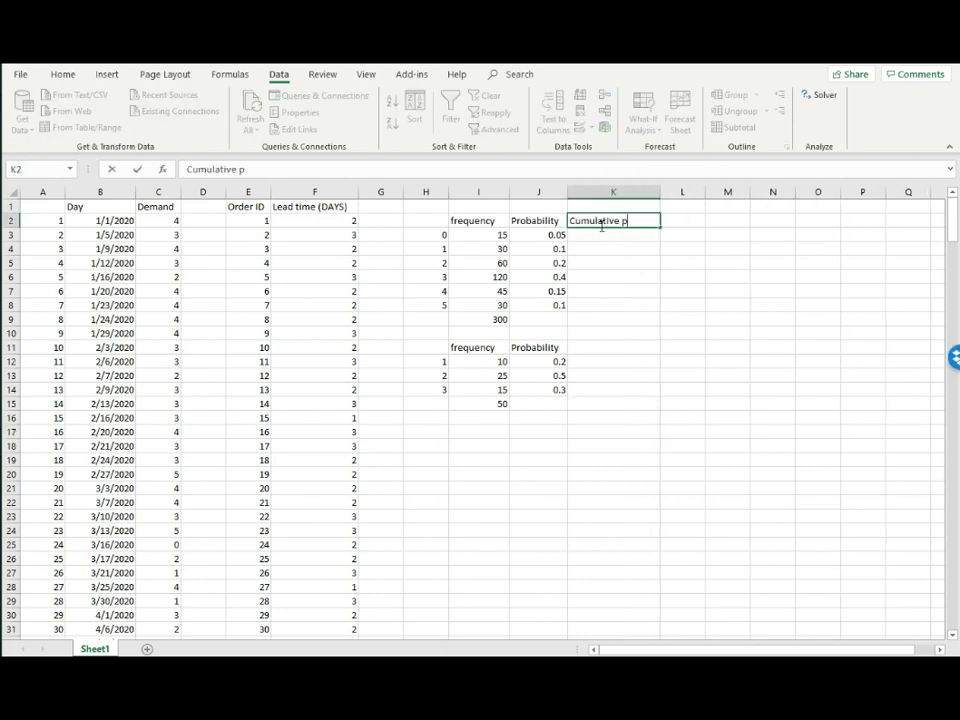
pyautogui.write('robability')
pyautogui.press('Return')
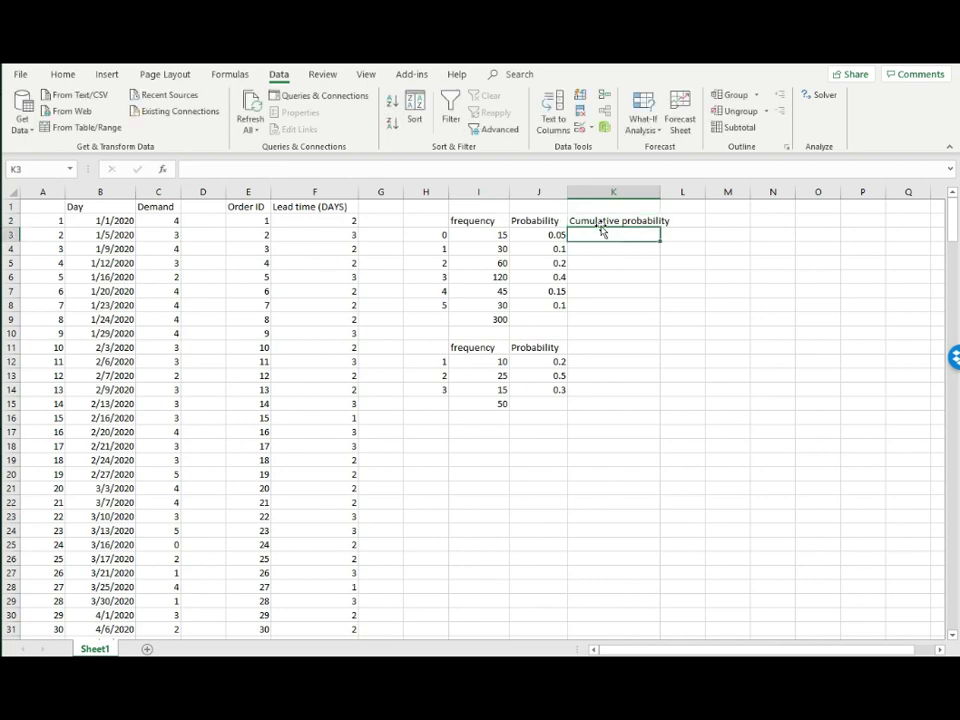
# Start the demand cumulative probabilities by entering =J3 in K3 and =J4+K3 in K4
pyautogui.write('=')
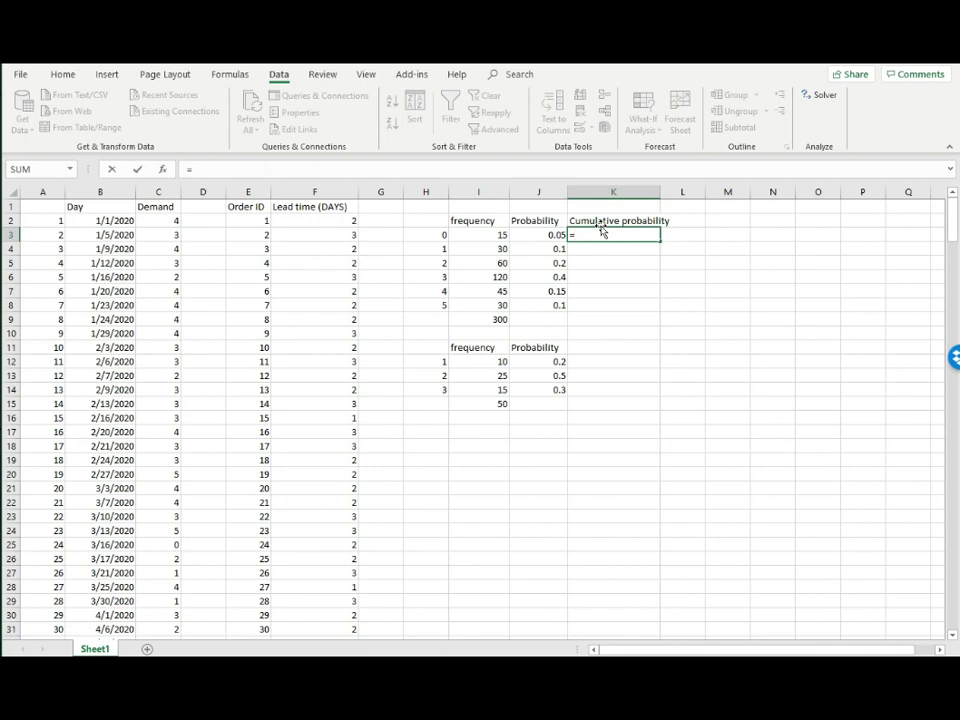
pyautogui.press('Left')
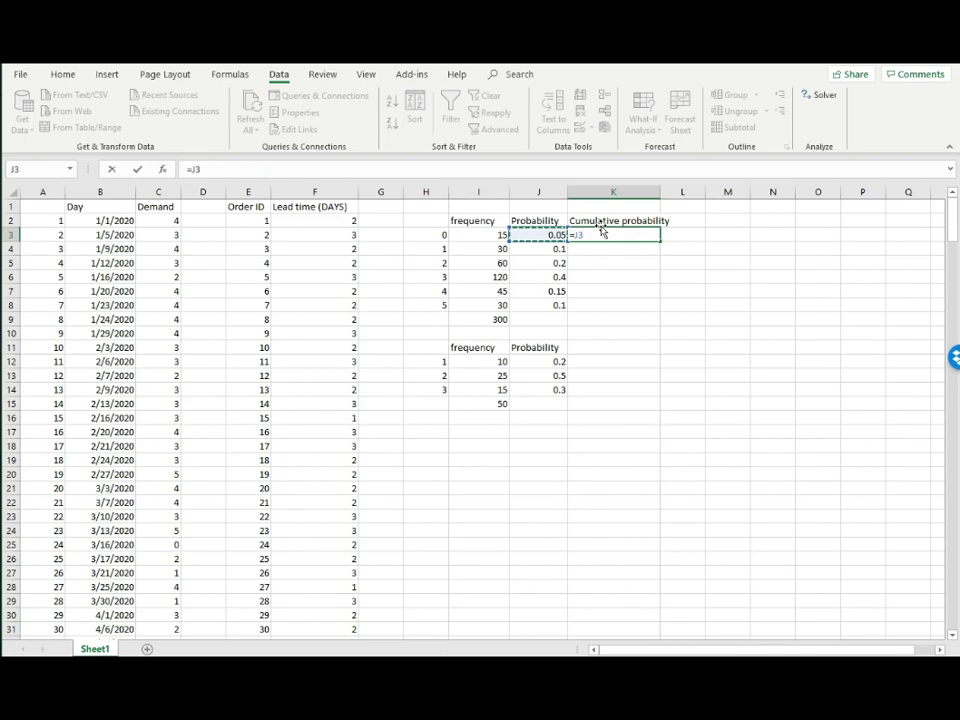
pyautogui.press('Return')
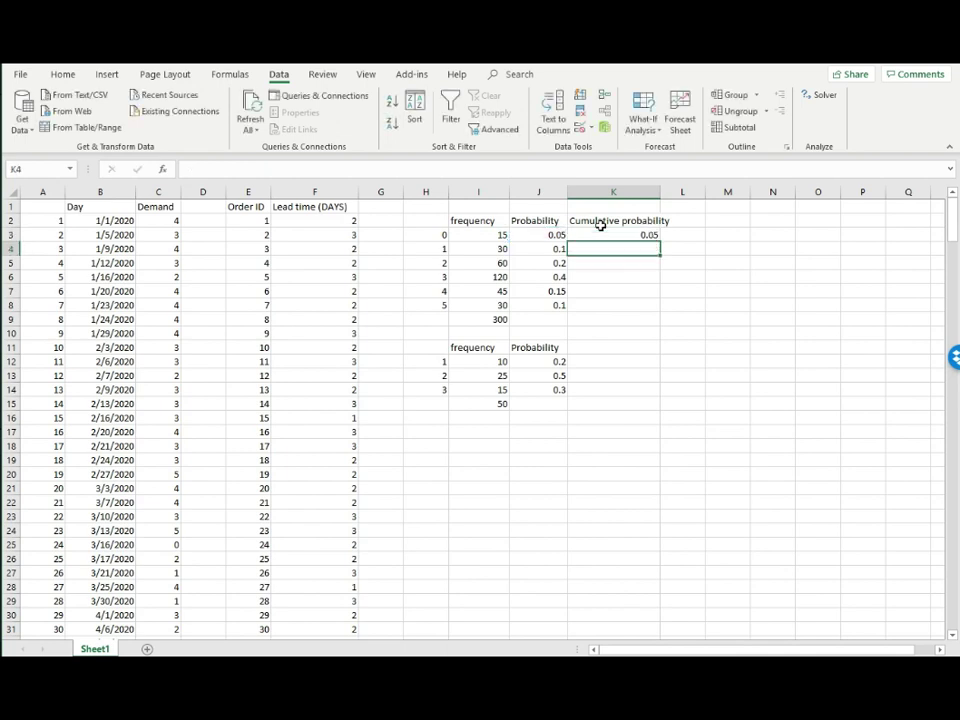
pyautogui.write('=')
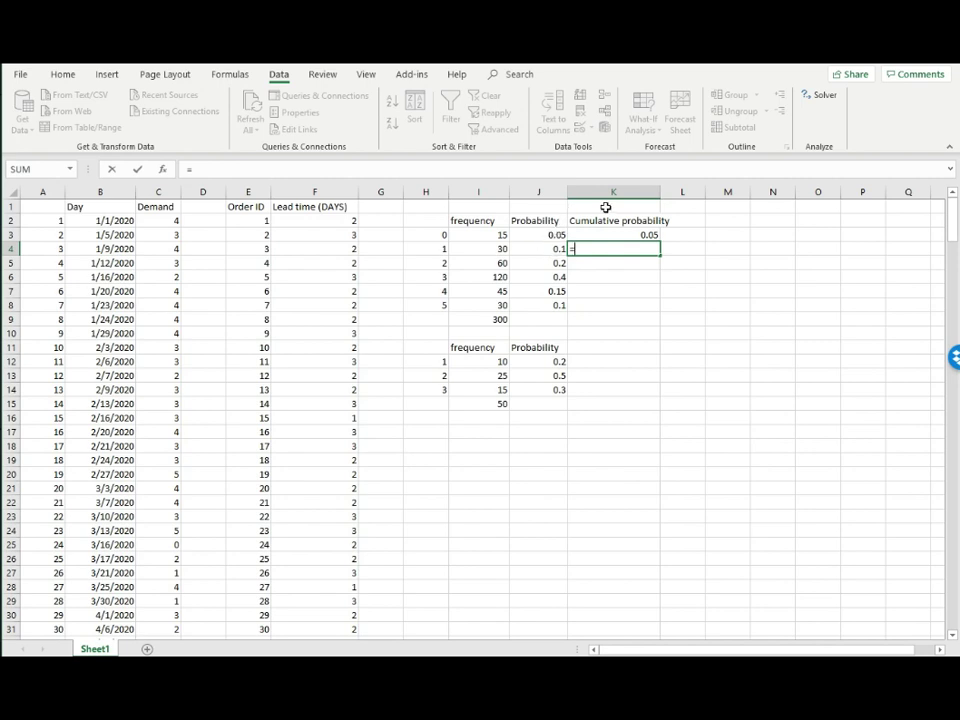
pyautogui.click(555, 248)
pyautogui.write('+')
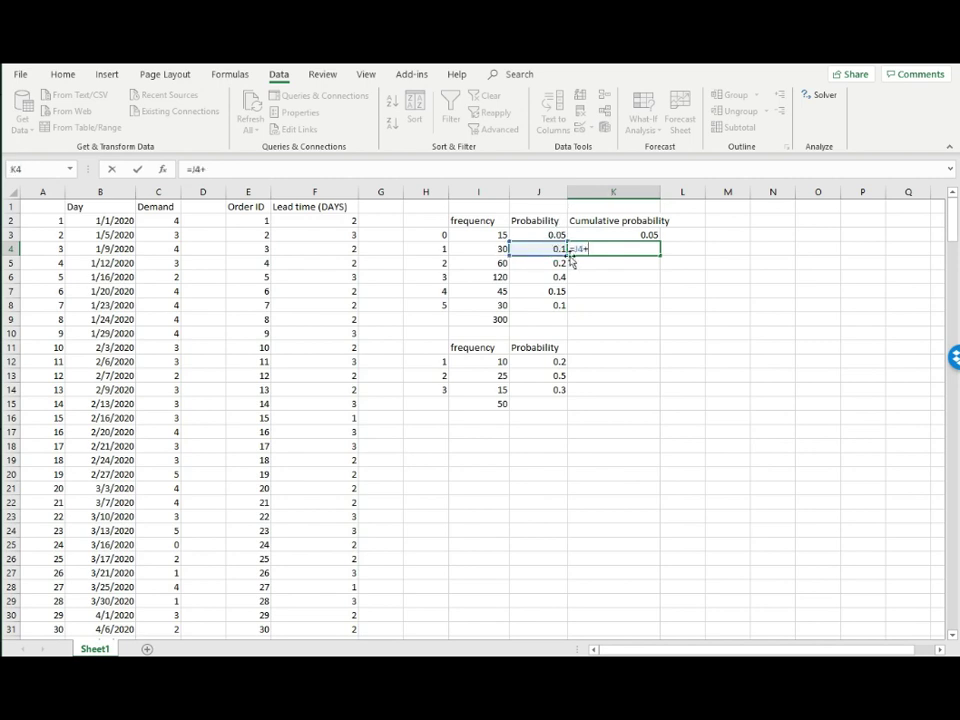
pyautogui.click(602, 231)
pyautogui.press('Return')
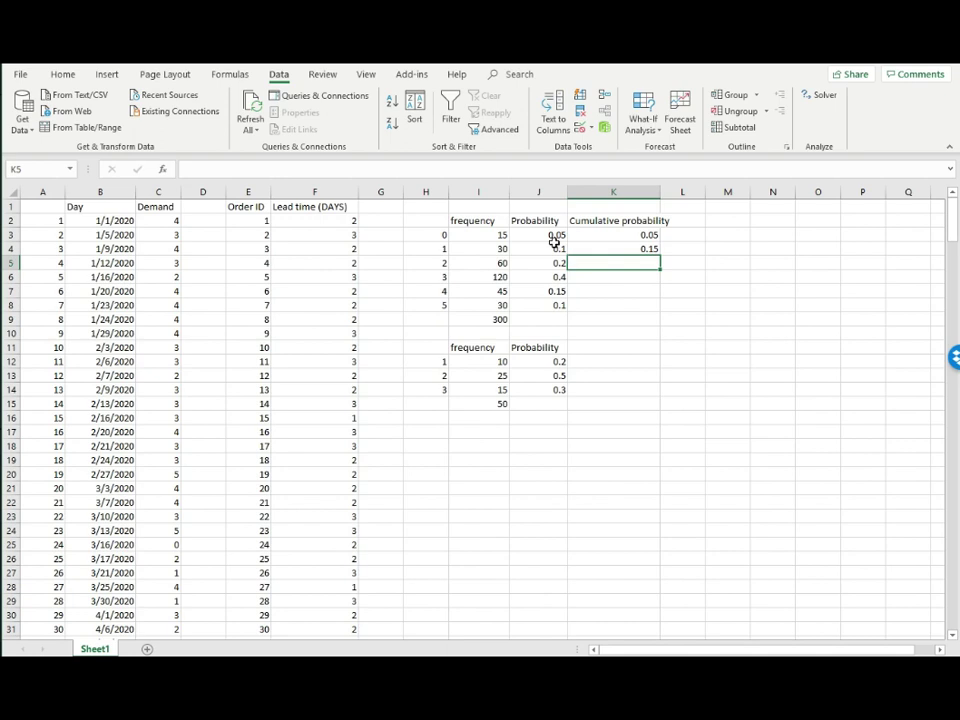
# Enter the cumulative probability formula =J5+K4 in K5
pyautogui.moveTo(555, 238); pyautogui.dragTo(552, 262)
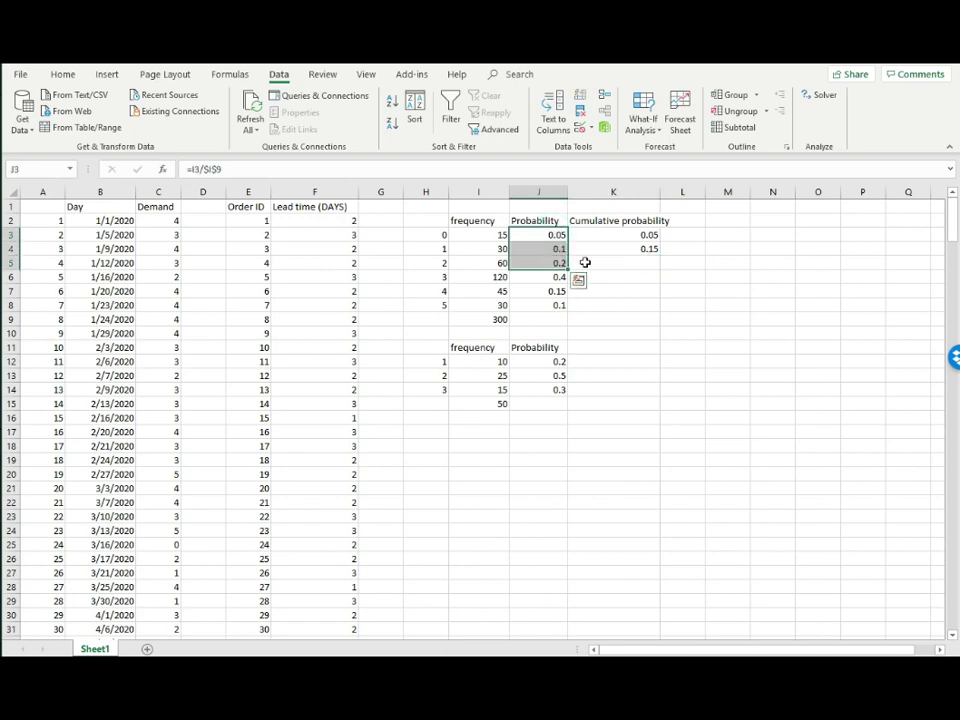
pyautogui.click(585, 262)
pyautogui.write('=')
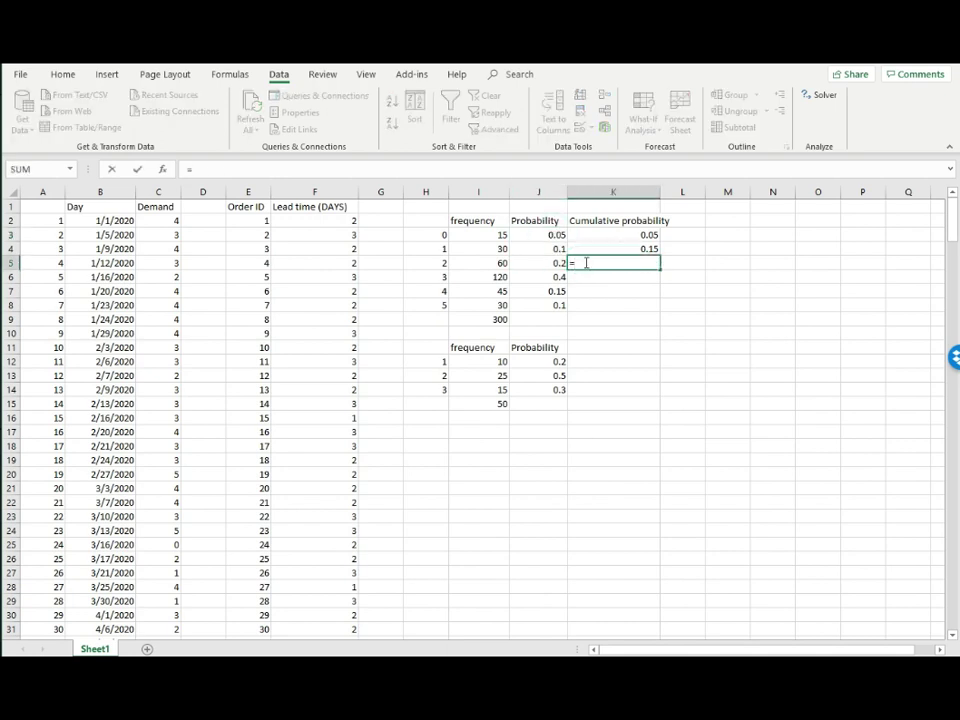
pyautogui.click(559, 263)
pyautogui.write('+')
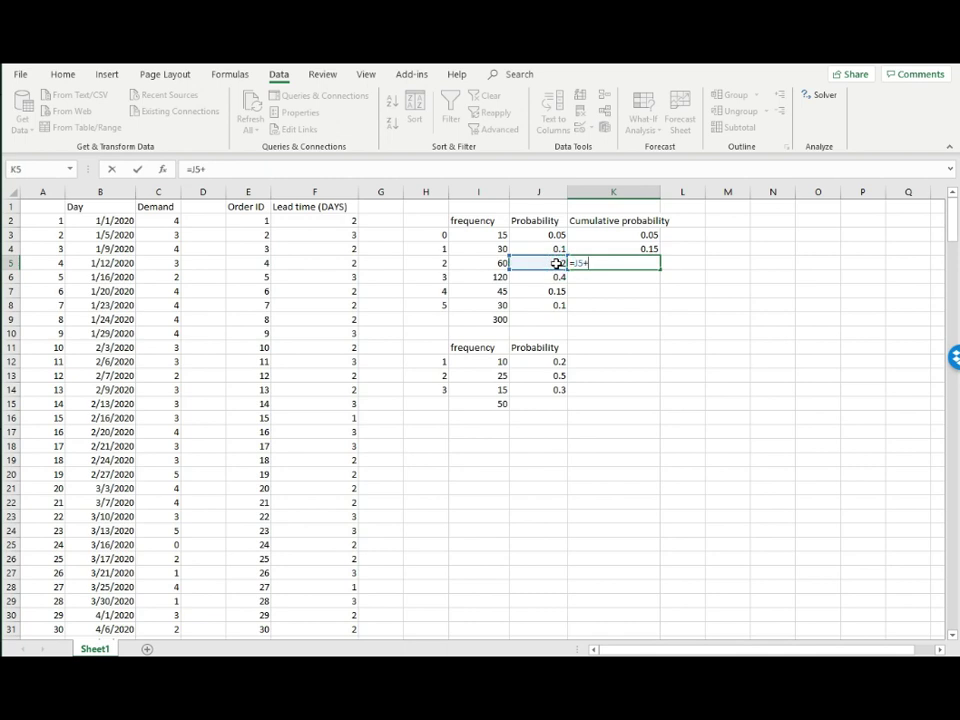
pyautogui.click(587, 249)
pyautogui.press('Return')
# Fill the cumulative probability formula from K4 down to K8 for the remaining demand values
pyautogui.click(587, 249)
pyautogui.hotkey('ctrl', 'c')
pyautogui.press('Escape')
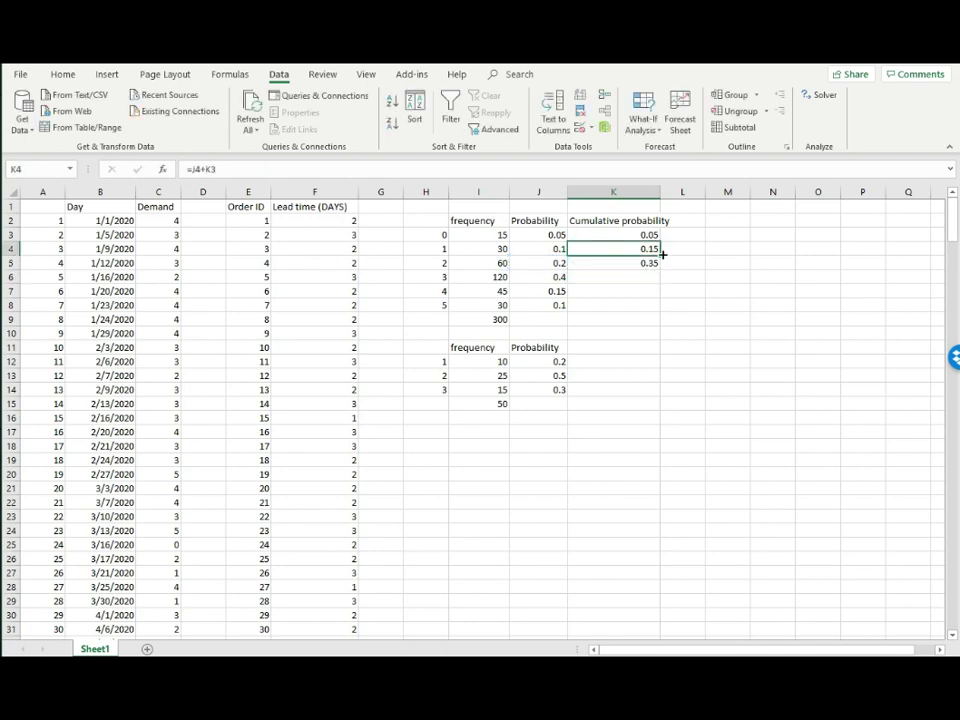
pyautogui.moveTo(662, 255); pyautogui.dragTo(616, 306)
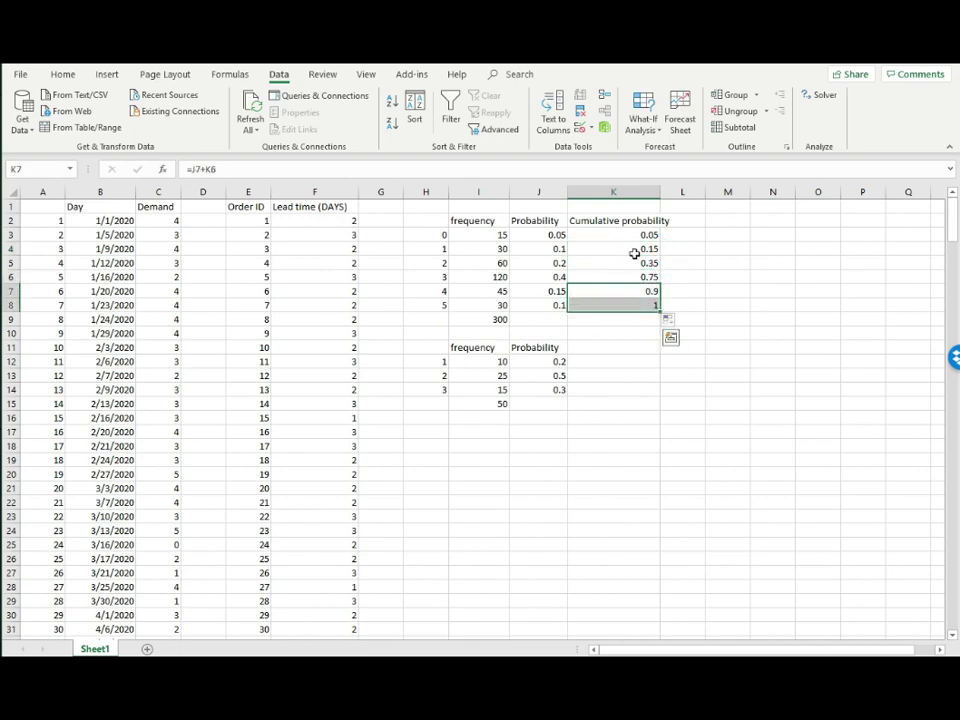
# Copy the "Cumulative probability" heading from K2 to K11 and autofit the width of column K
pyautogui.click(619, 221)
pyautogui.hotkey('ctrl', 'c')
pyautogui.click(607, 345)
pyautogui.hotkey('ctrl', 'v')
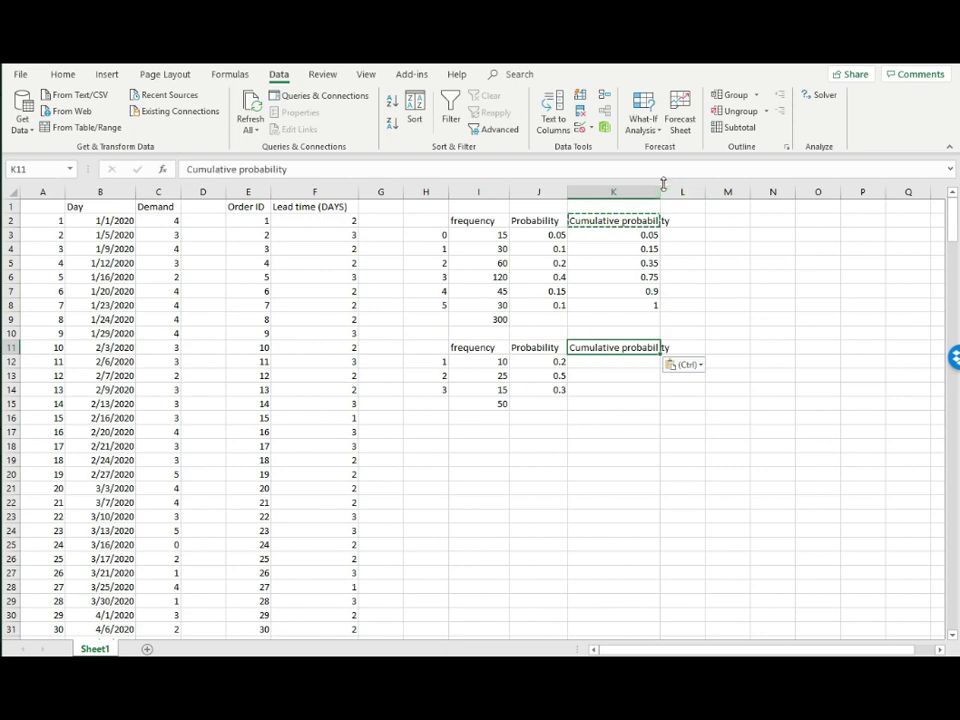
pyautogui.doubleClick(660, 189)
# Start the lead time cumulative probabilities by entering =J12 in K12 and =J13+K12 in K13
pyautogui.click(607, 362)
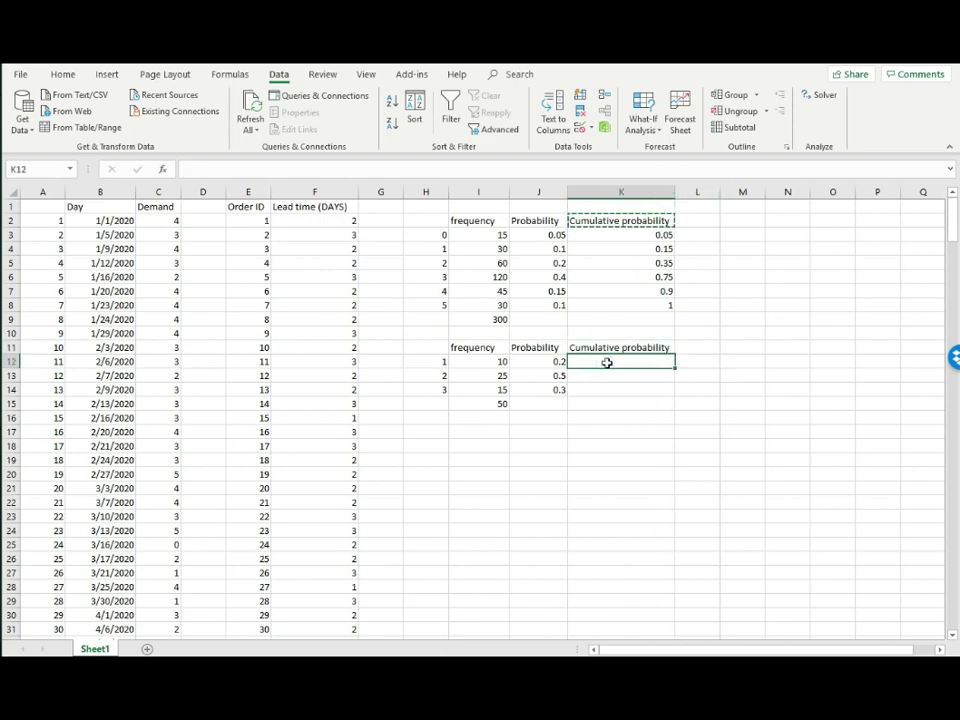
pyautogui.write('=')
pyautogui.press('Left')
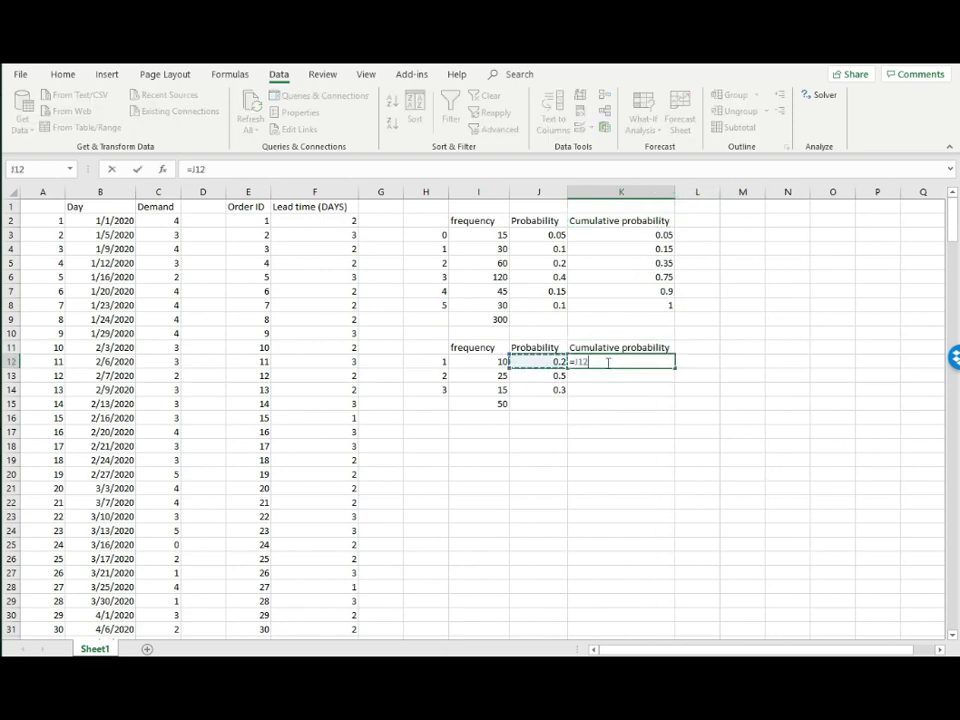
pyautogui.press('Return')
pyautogui.write('=')
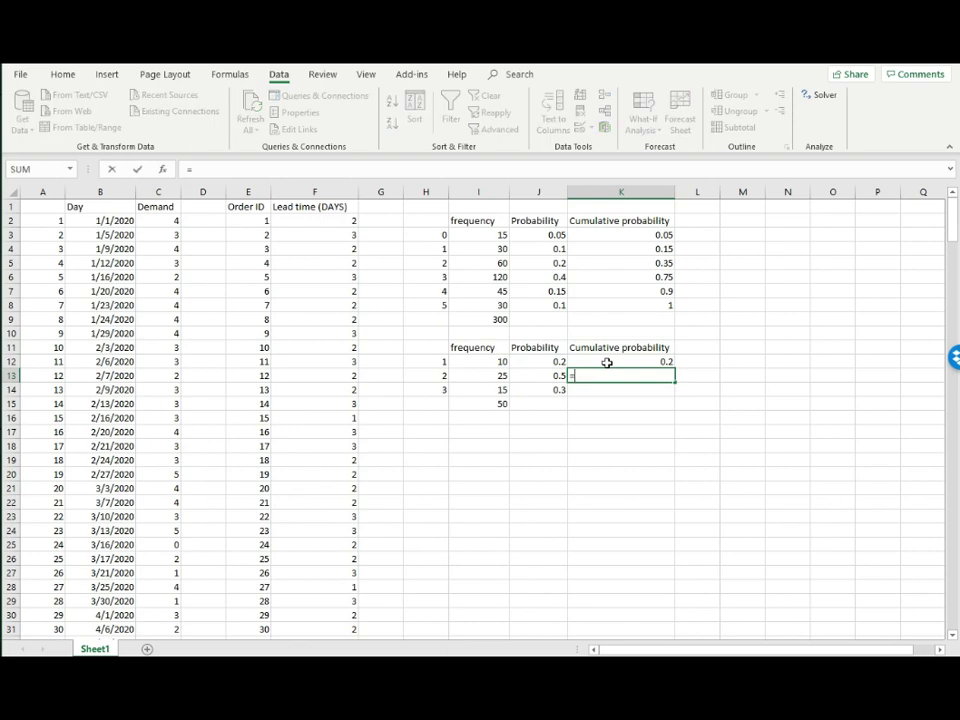
pyautogui.press('Left')
pyautogui.write('+')
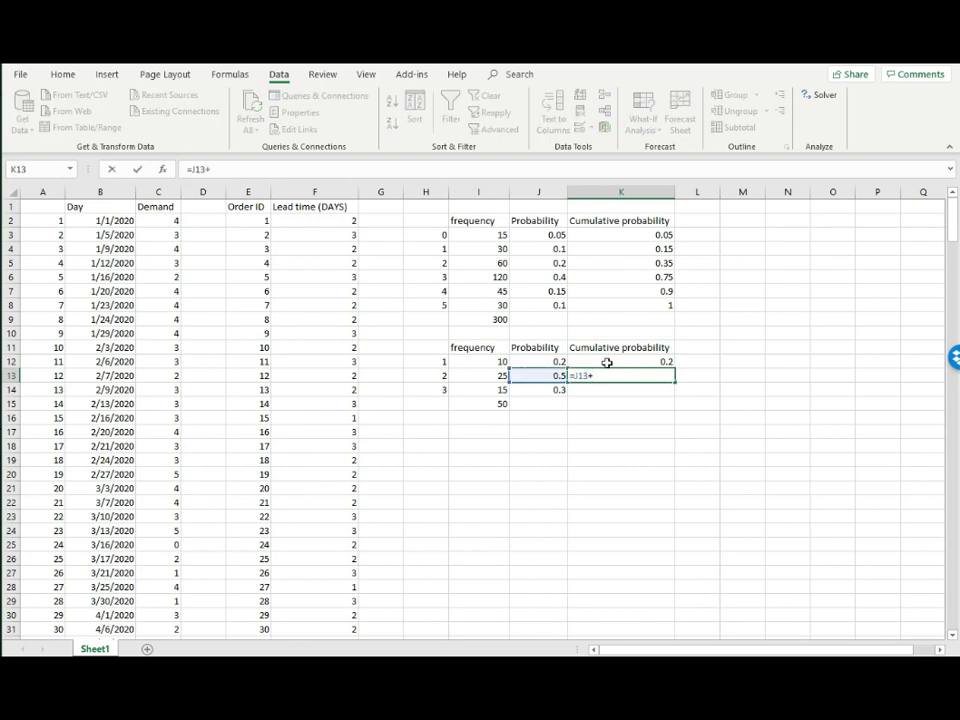
pyautogui.click(607, 362)
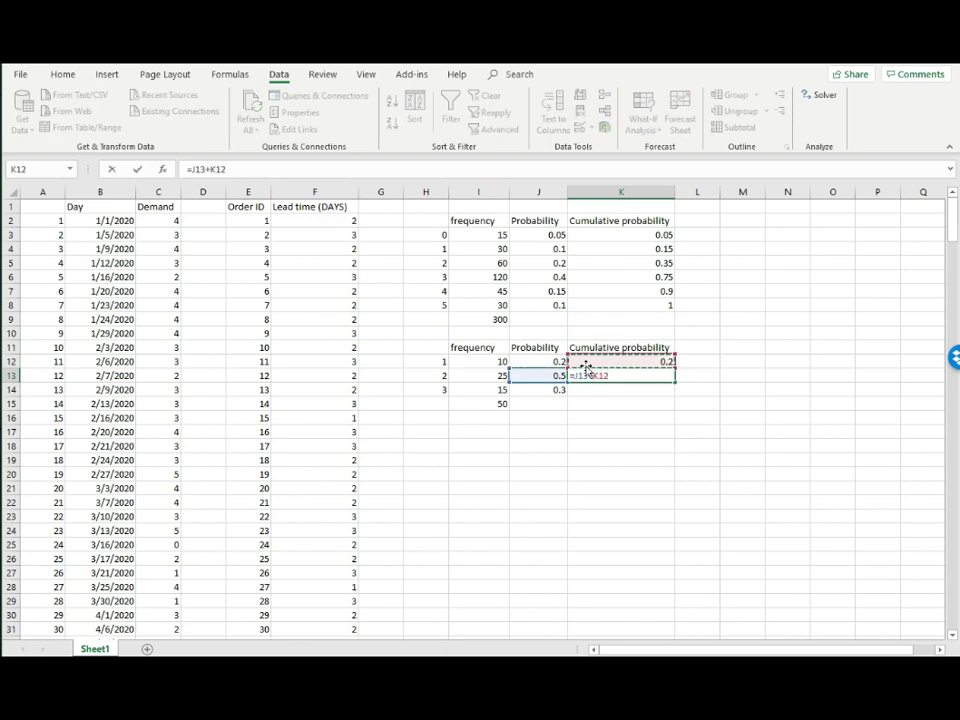
pyautogui.press('Return')
# Fill the cumulative probability formula from K13 down to K14 for the last lead time
pyautogui.click(630, 364)
pyautogui.click(645, 375)
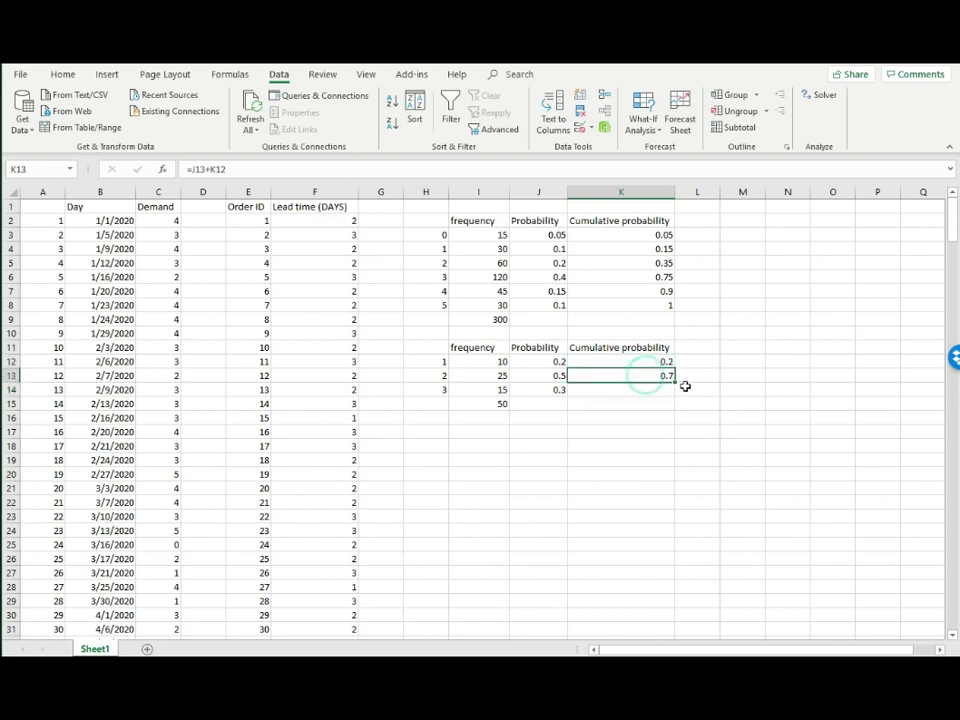
pyautogui.moveTo(675, 383); pyautogui.dragTo(673, 392)
pyautogui.click(660, 446)
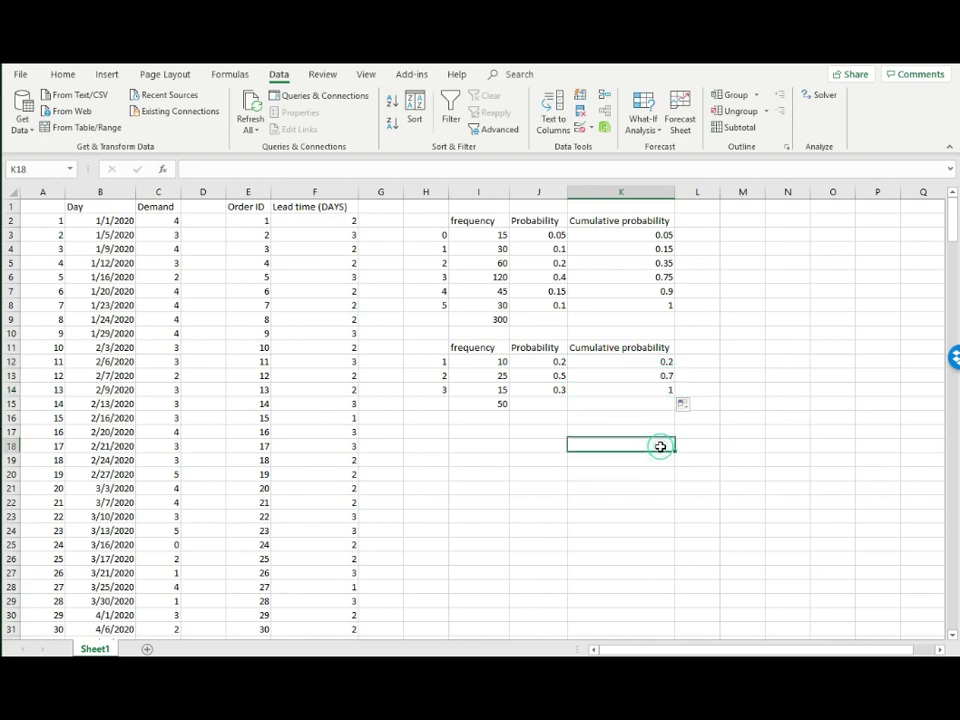